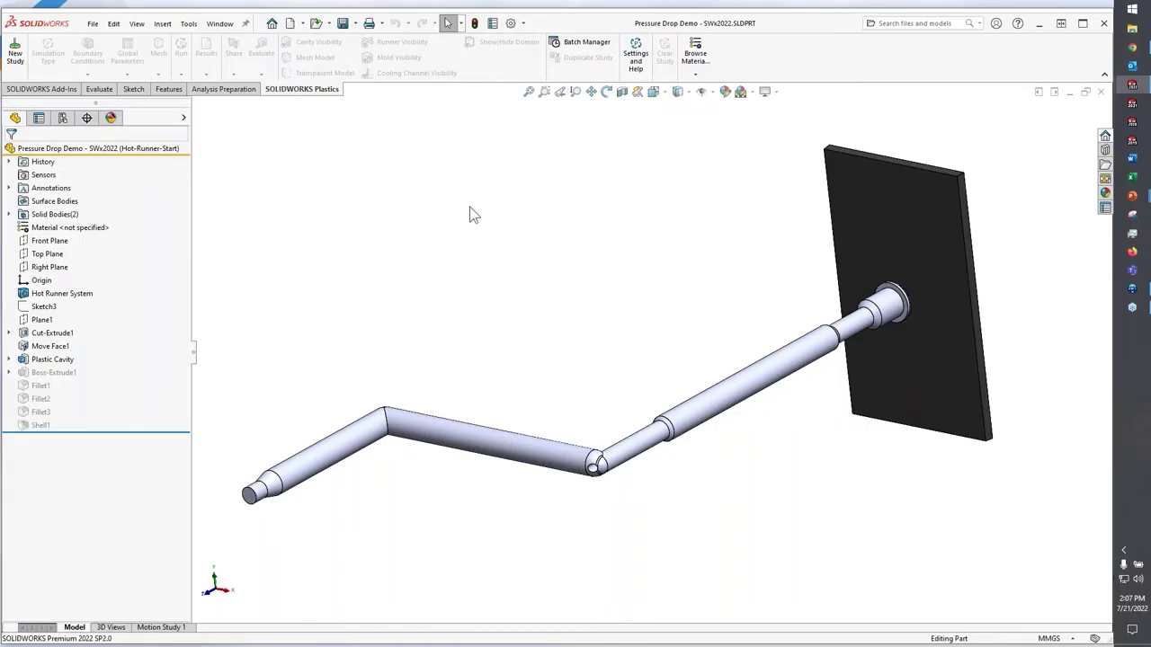
Step: Section the hot runner along the Top Plane at 0.00 mm and orbit to face the cut
left_click(54, 253)
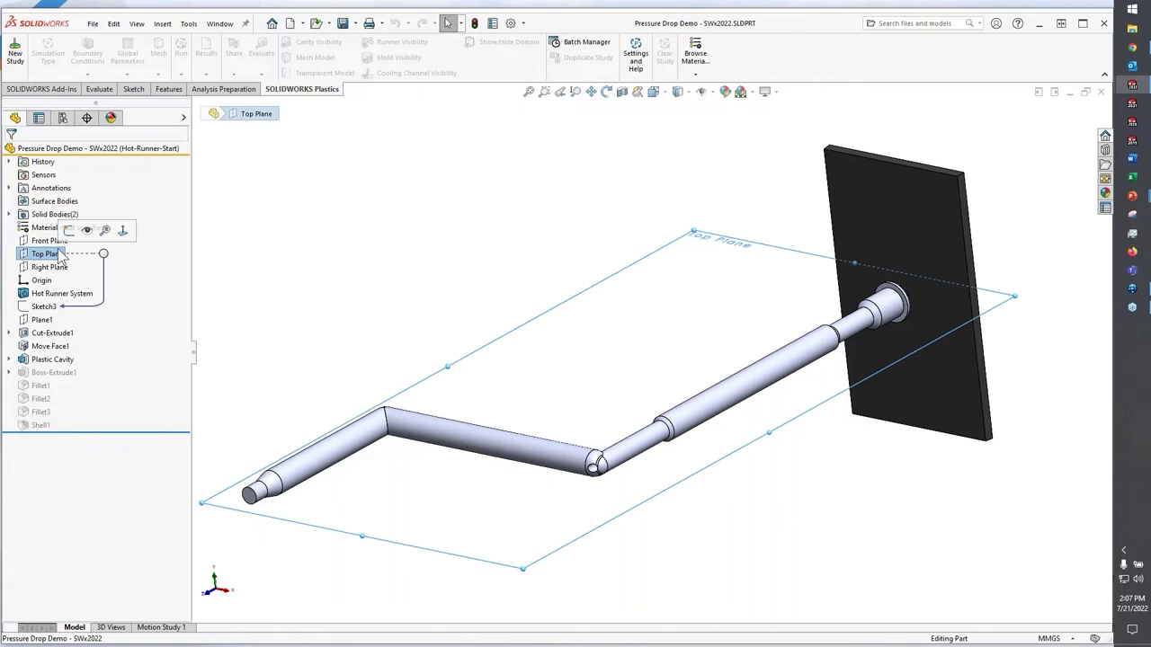
left_click(622, 92)
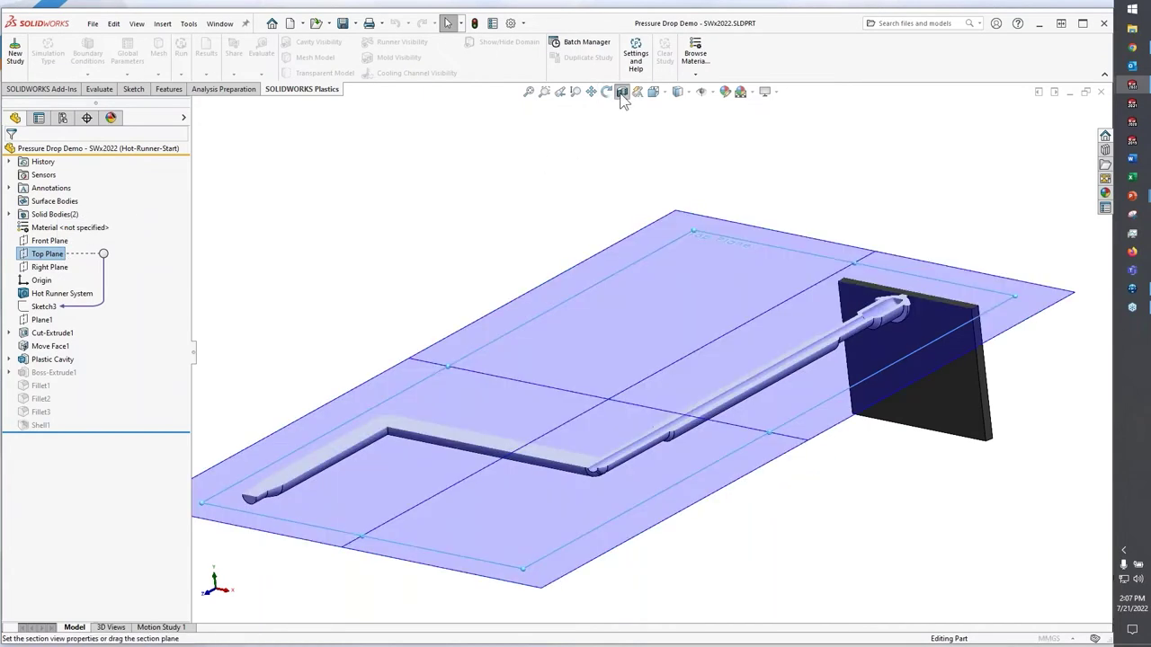
mouse_move(766, 300)
middle_mouse_down()
mouse_move(668, 295)
mouse_move(585, 452)
mouse_move(765, 257)
mouse_move(772, 286)
mouse_move(604, 393)
mouse_move(755, 165)
mouse_move(752, 304)
middle_mouse_up()
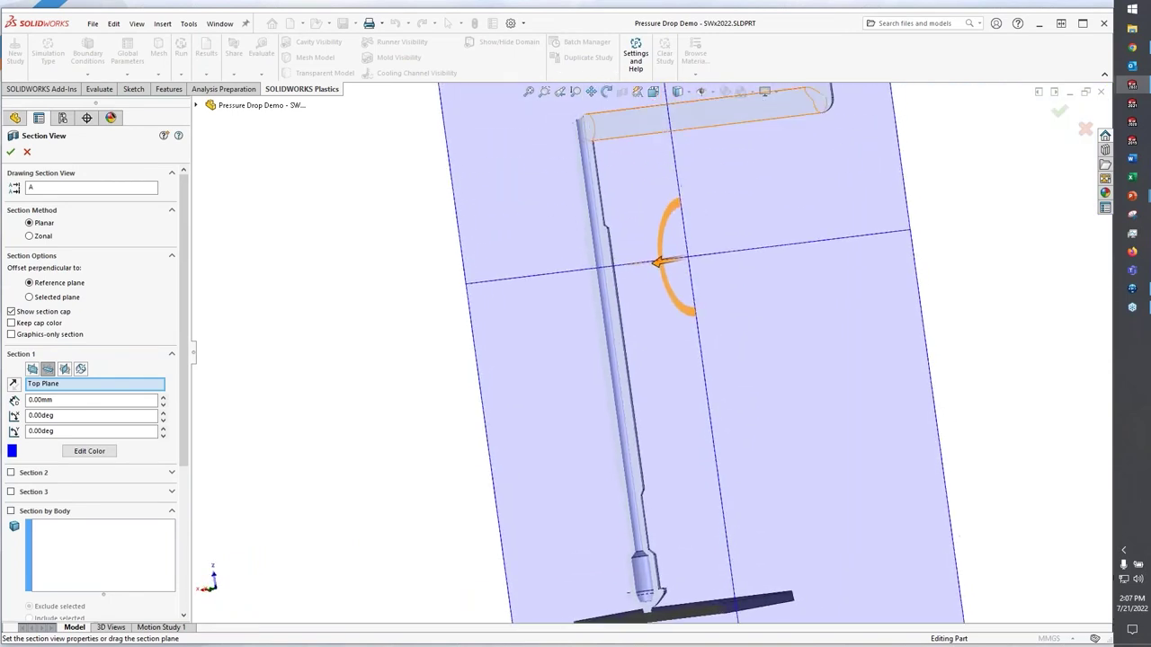
scroll(612, 125, "down", 3)
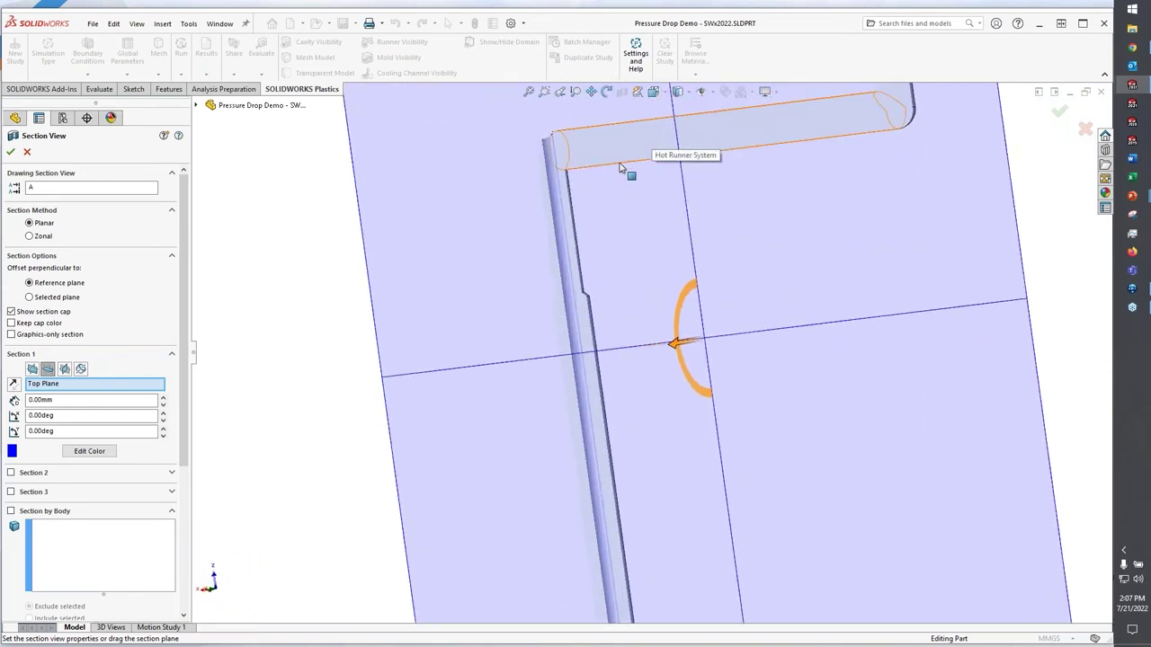
scroll(625, 175, "up", 5)
middle_click_drag(670, 205, 764, 261)
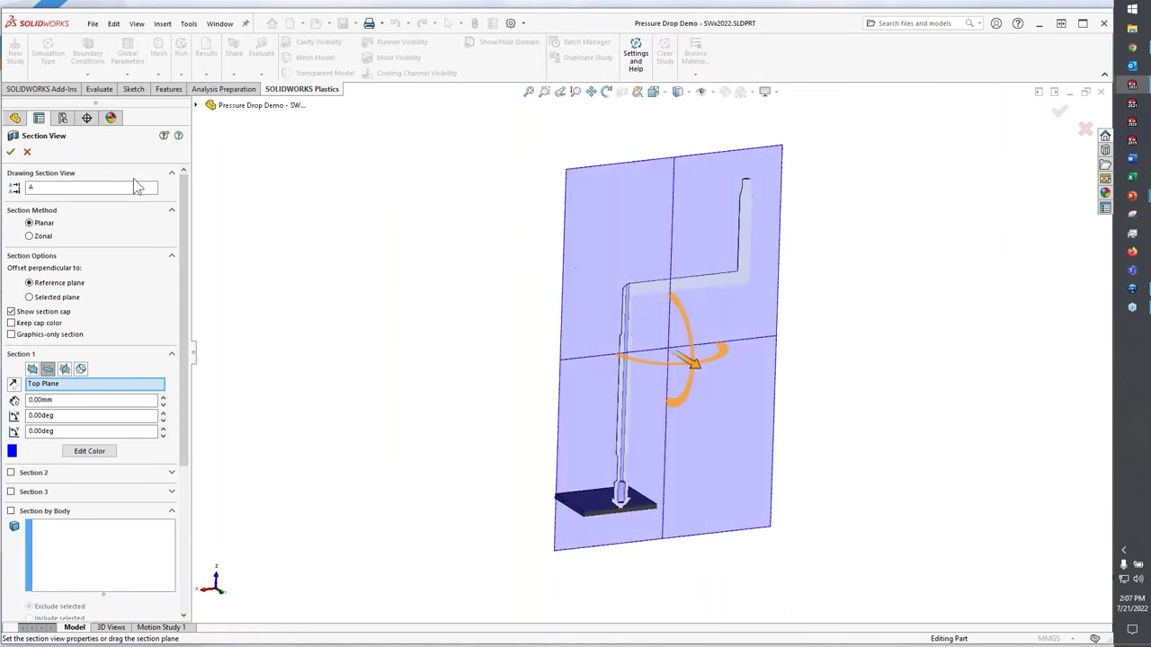
Step: Apply the section and select the nozzle and channel faces to read the 1.59 mm channel radius
left_click(26, 153)
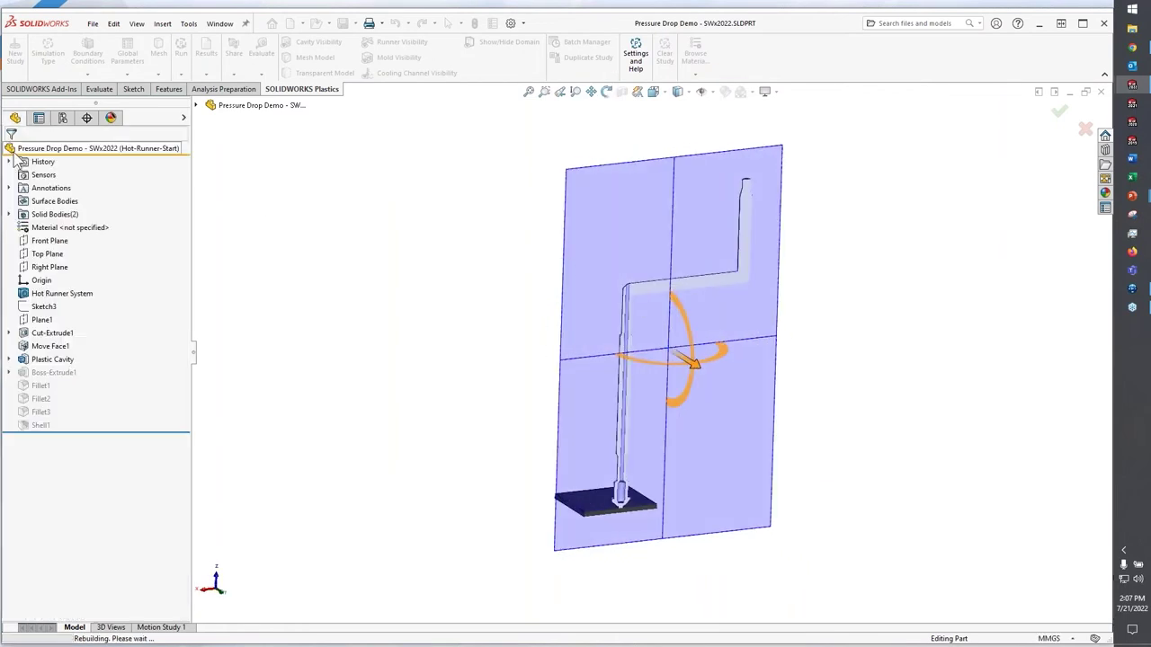
scroll(647, 386, "down", 4)
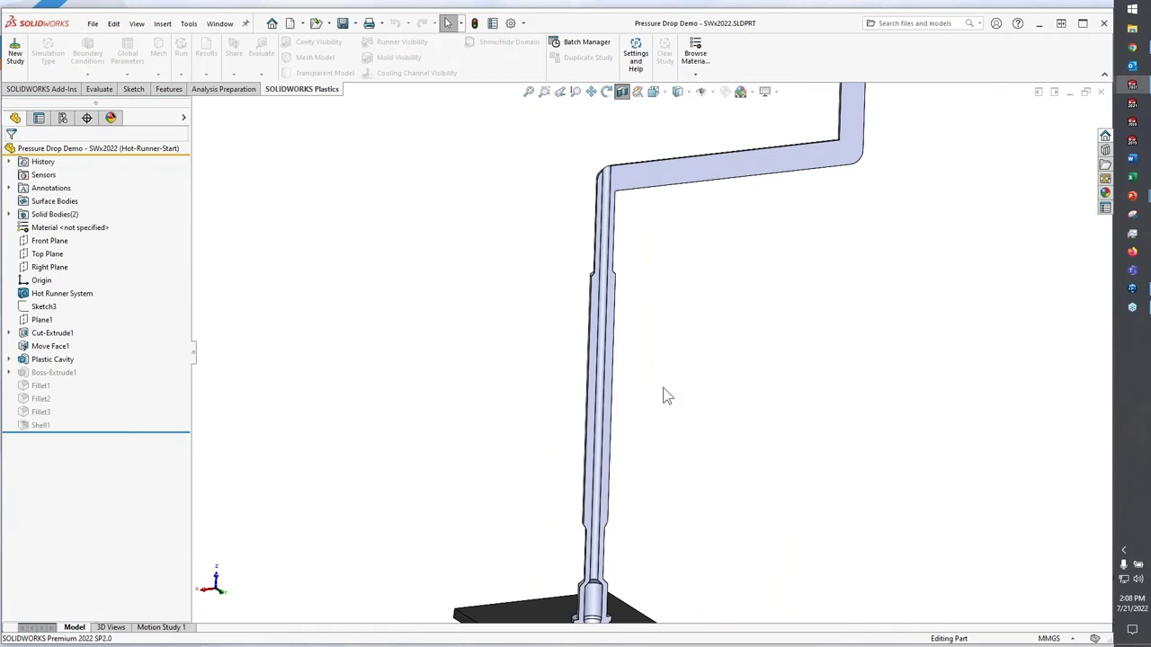
scroll(630, 415, "up", 3)
scroll(591, 437, "down", 5)
left_click(540, 443)
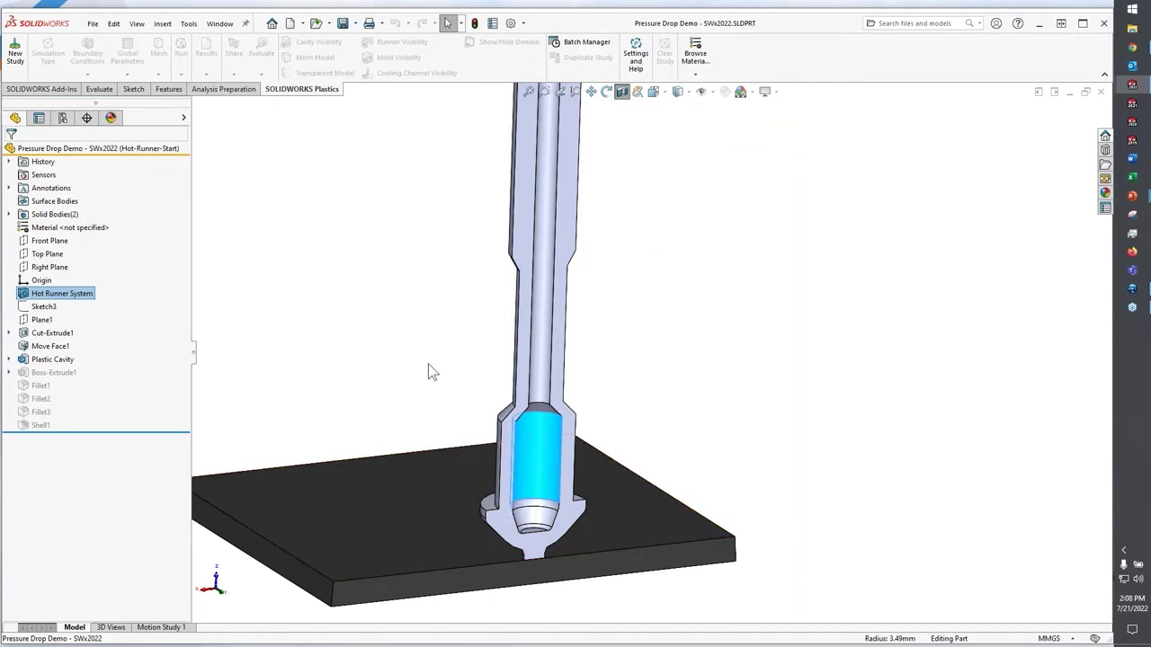
left_click(538, 302)
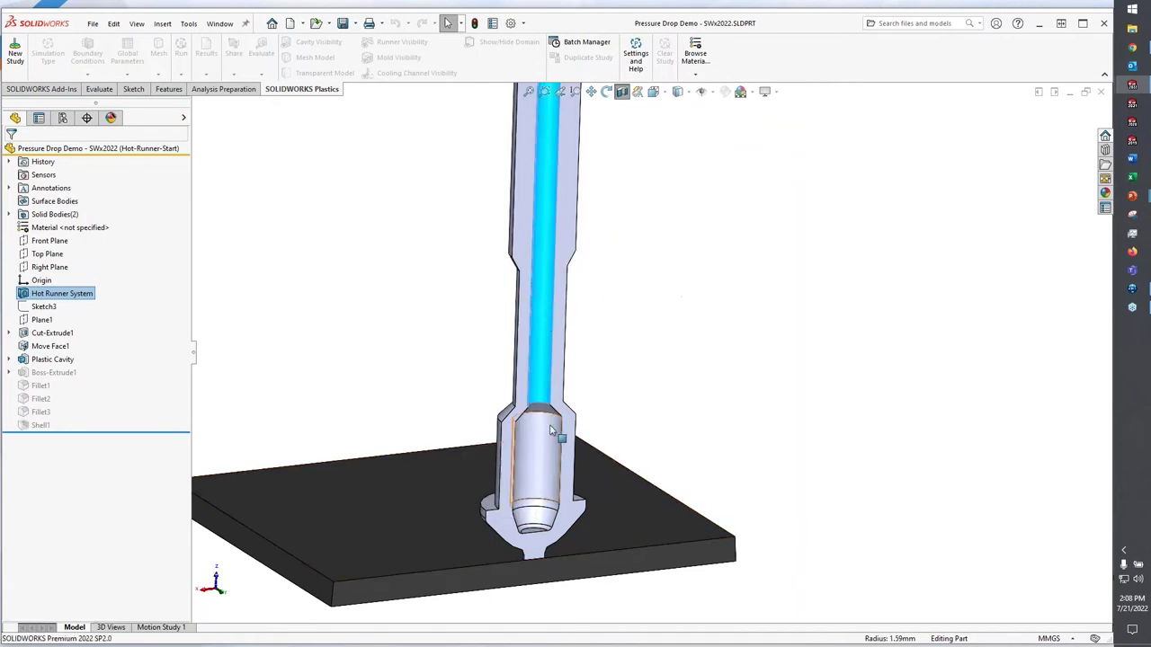
left_click(366, 303)
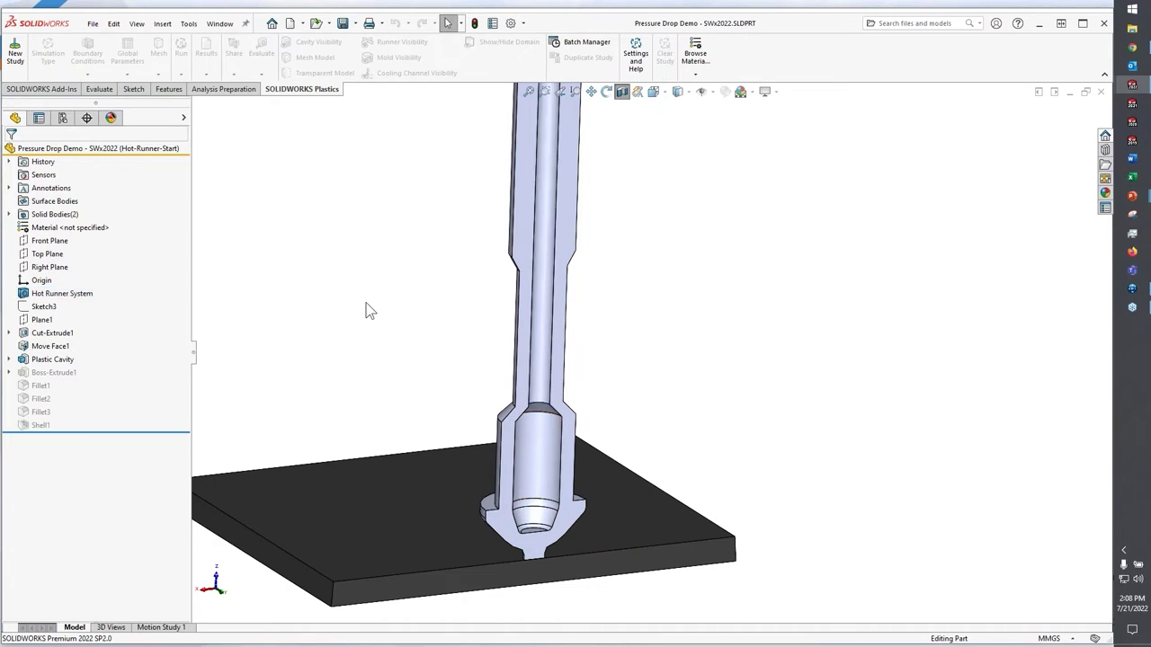
mouse_move(592, 264)
middle_mouse_down()
mouse_move(596, 243)
mouse_move(576, 272)
middle_mouse_up()
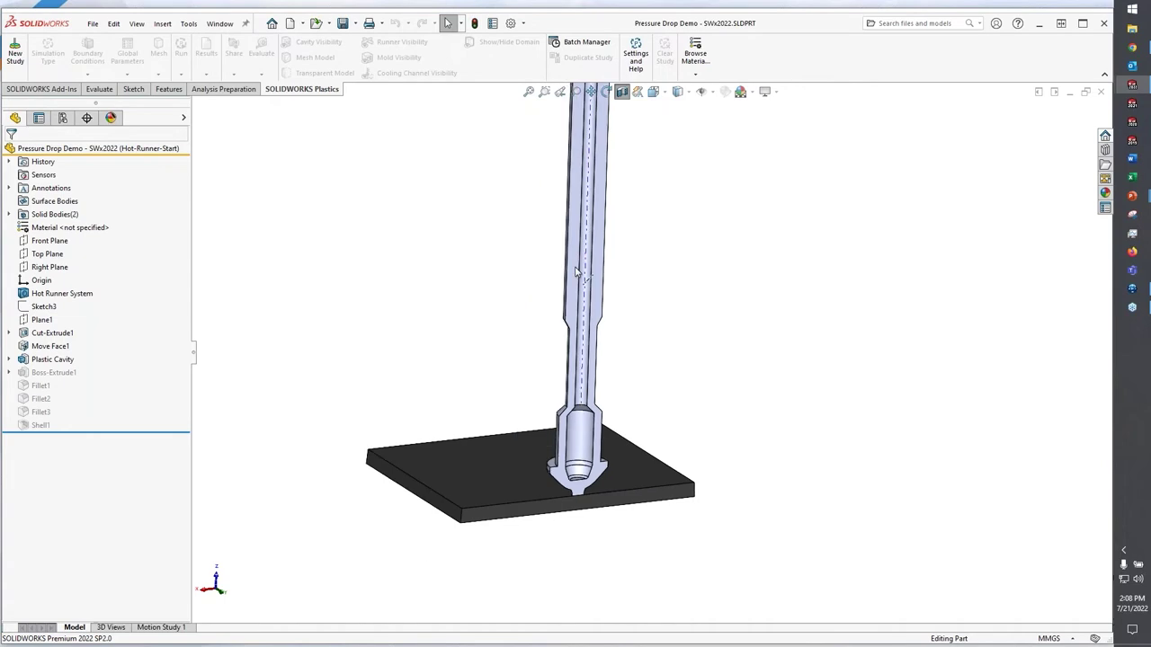
scroll(609, 314, "down", 6)
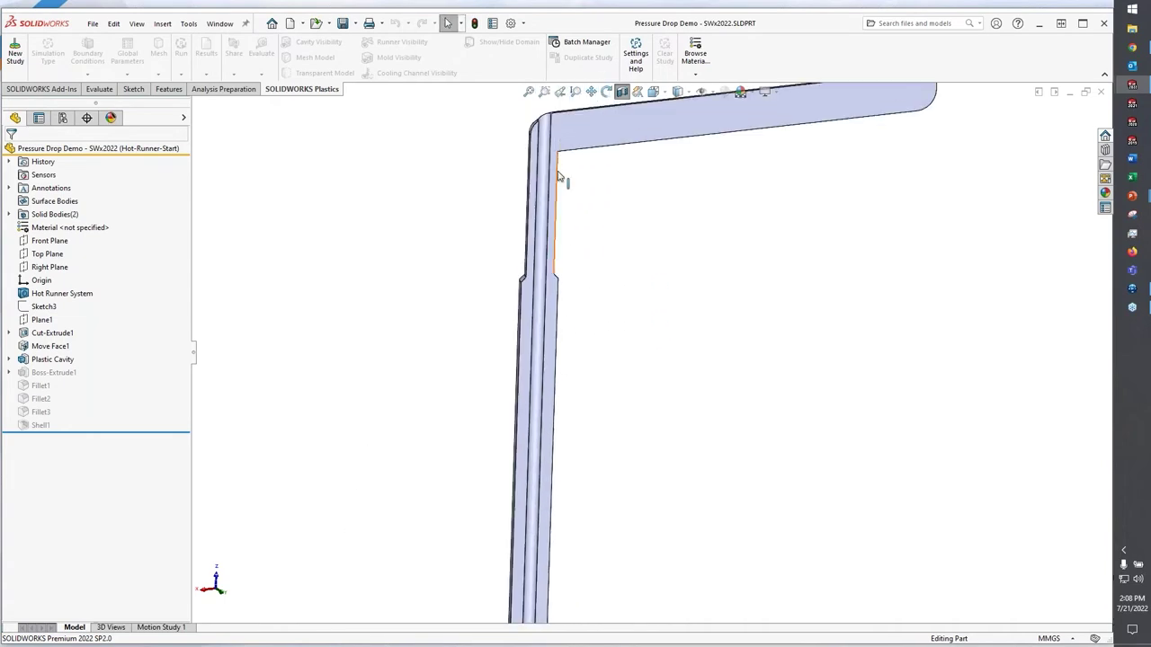
middle_click_drag(559, 178, 546, 254, "ctrl")
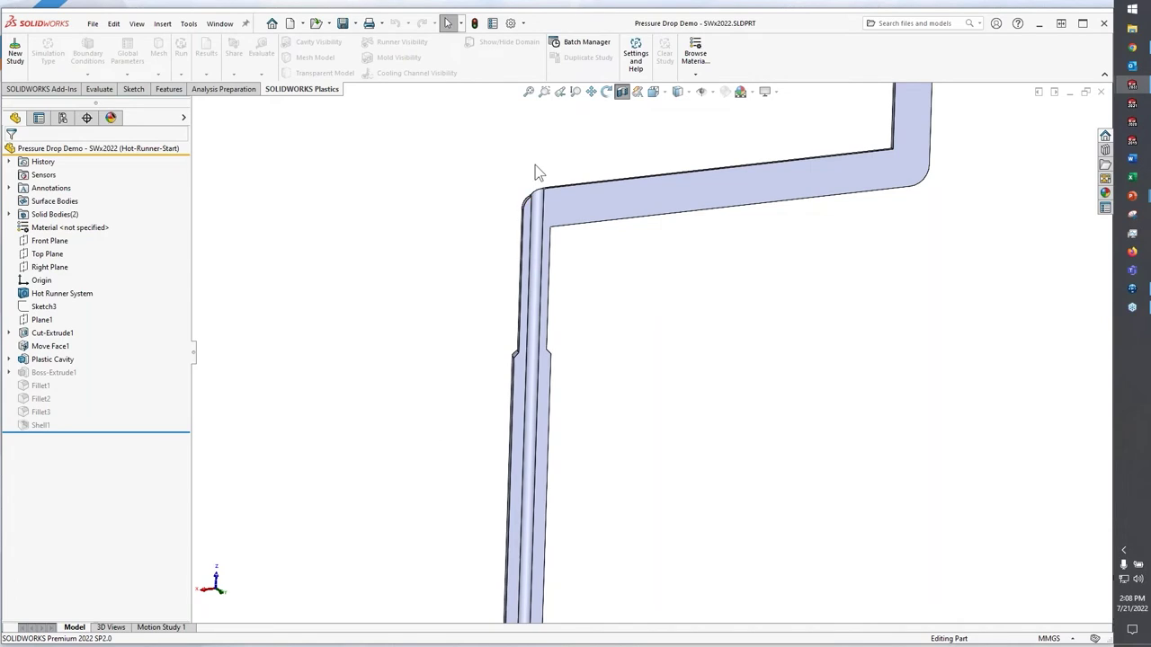
Step: Turn off the section cut and step back through earlier views to the full runner-and-plate overview
left_click(70, 294)
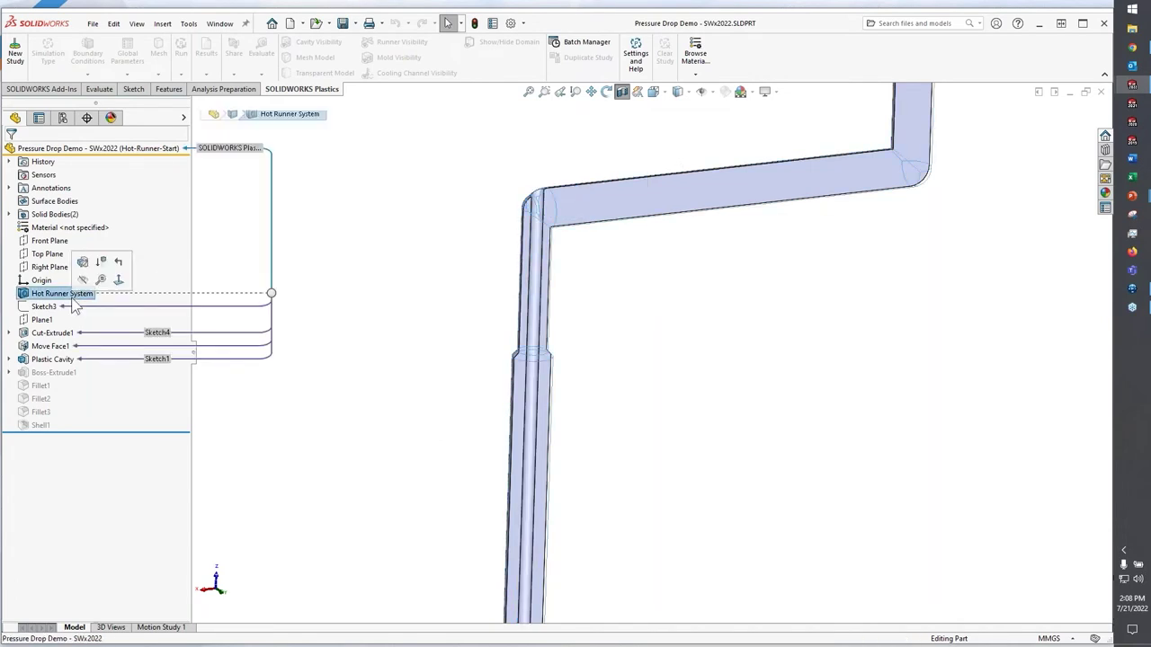
left_click(303, 192)
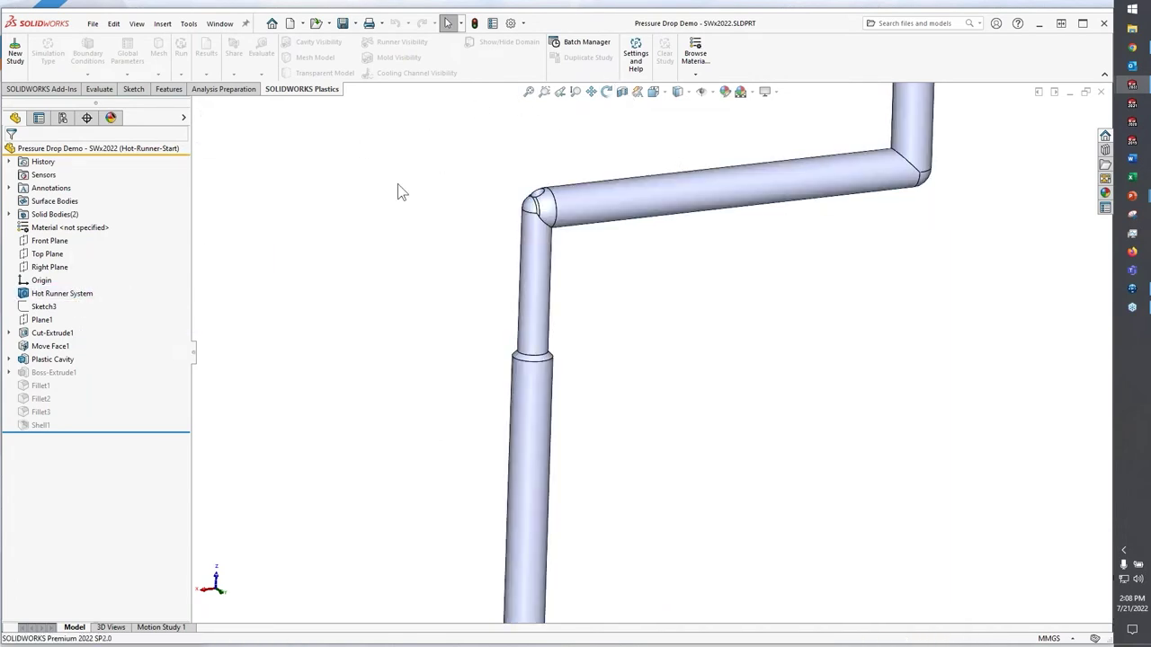
left_click(561, 93)
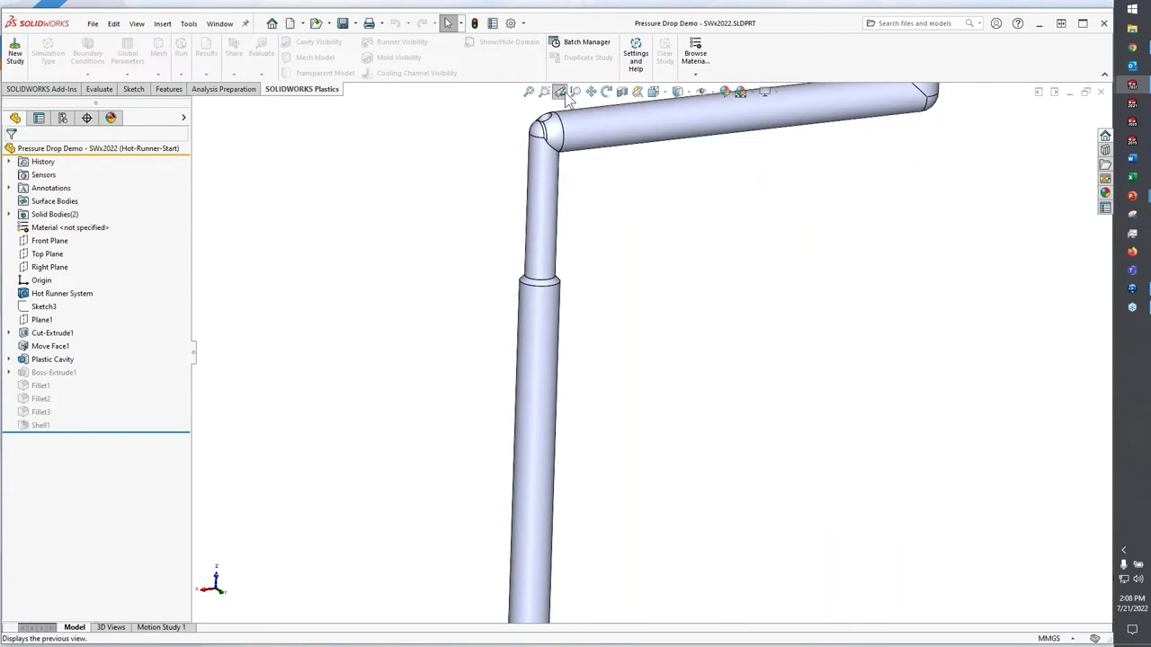
left_click(566, 96)
left_click(566, 95)
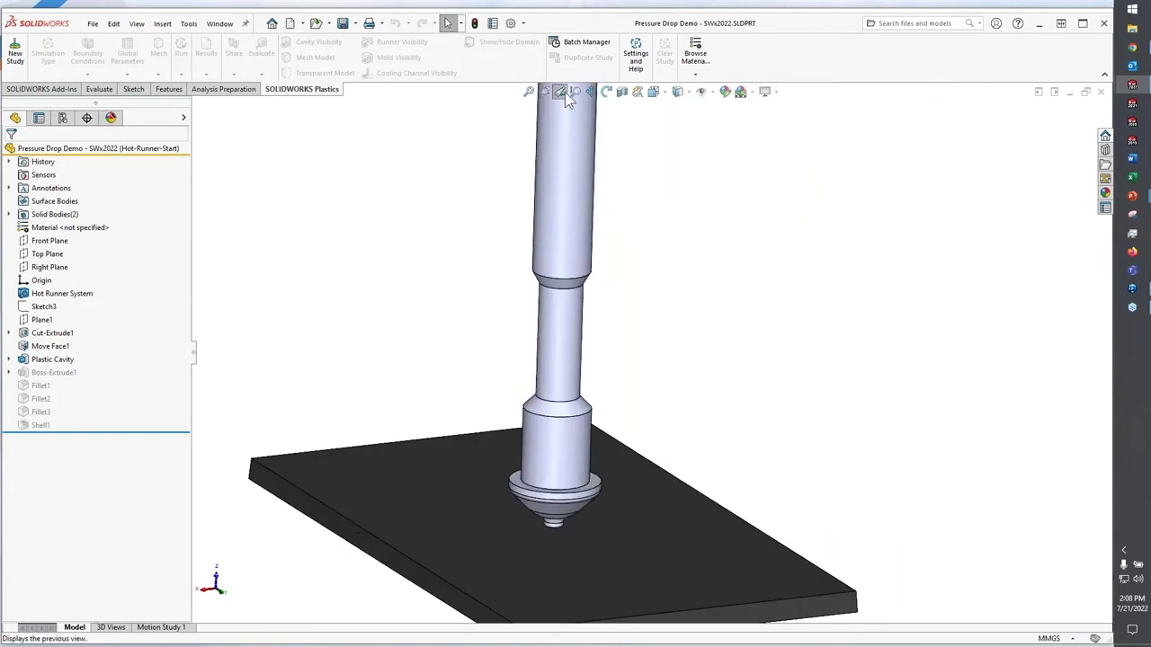
left_click(567, 95)
left_click(567, 95)
left_click(567, 96)
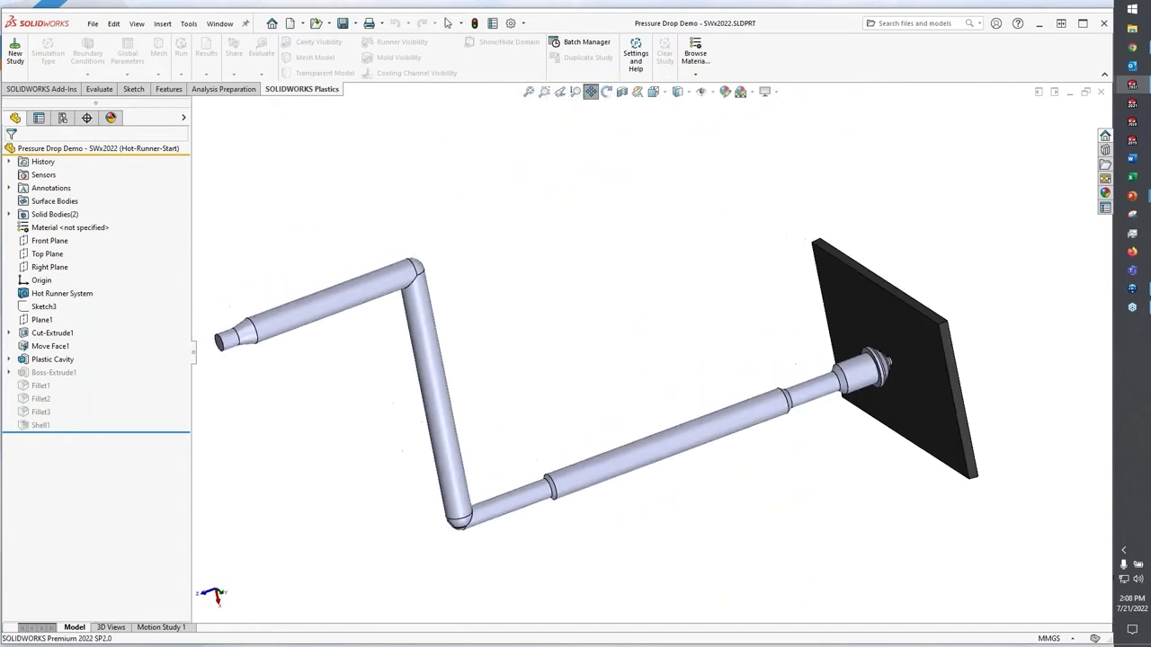
Step: Create the Hot-Runner-Start Study and change its simulation type to Fill only, without Pack
left_click(387, 283)
left_click(16, 52)
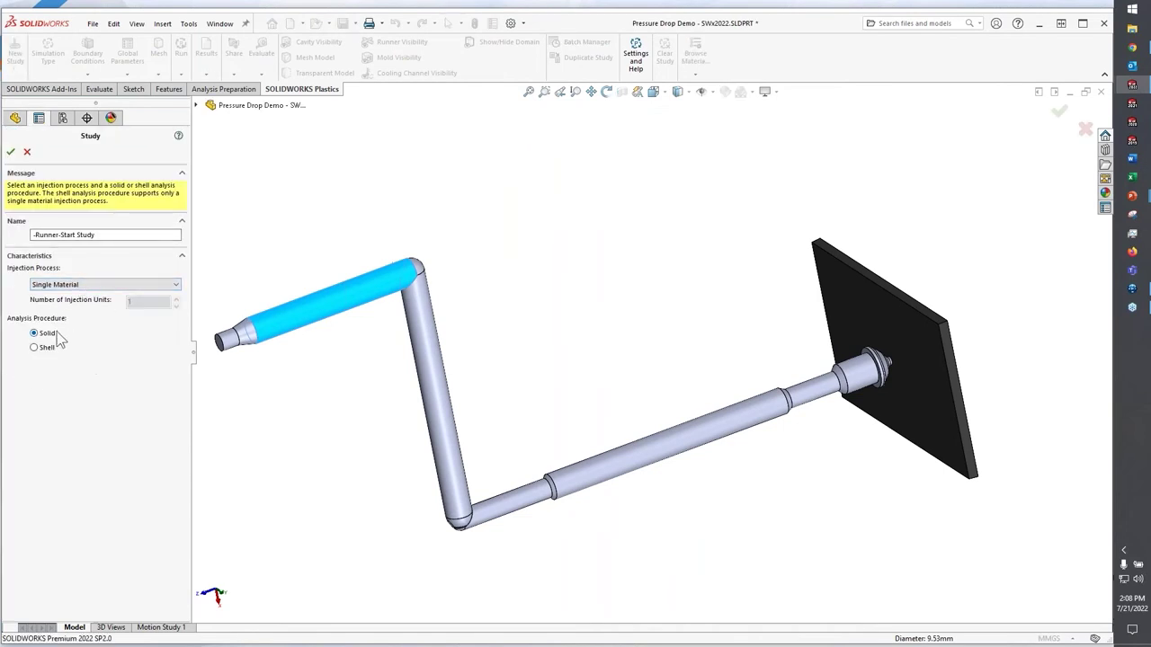
left_click(11, 151)
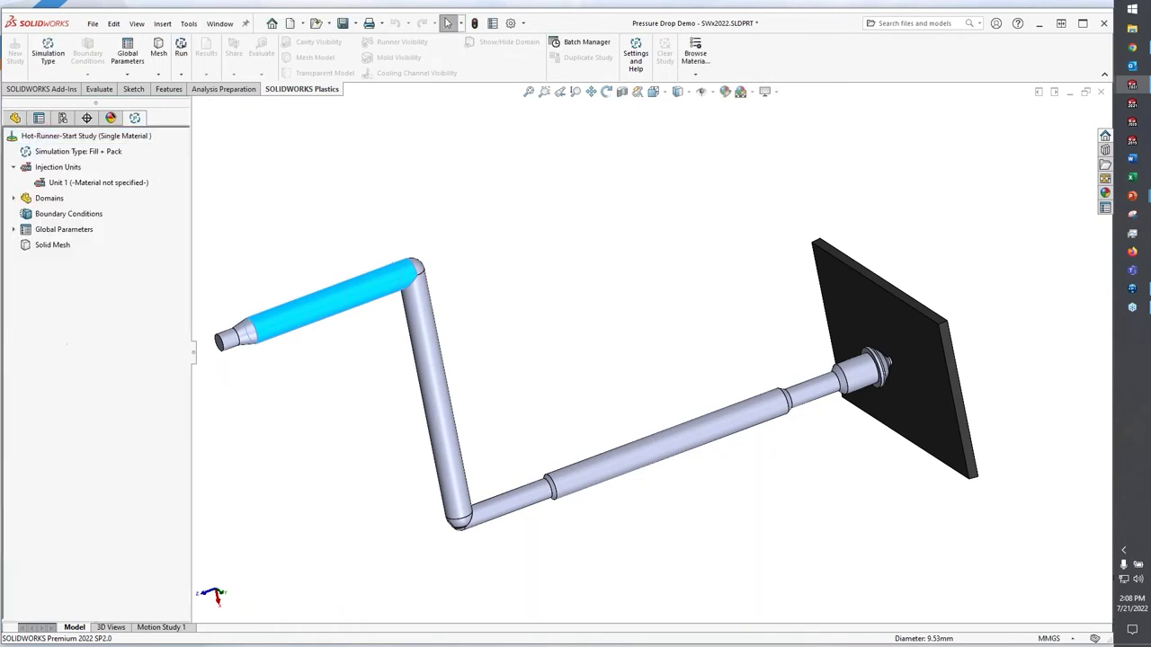
left_click(89, 155)
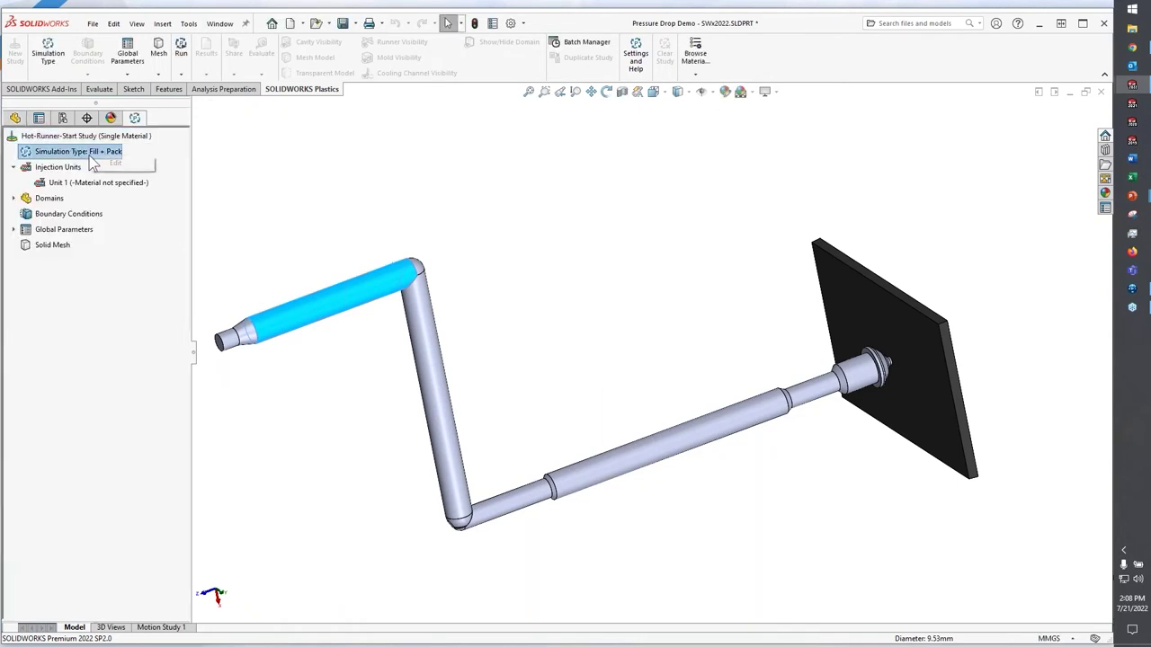
left_click(111, 165)
left_click(45, 216)
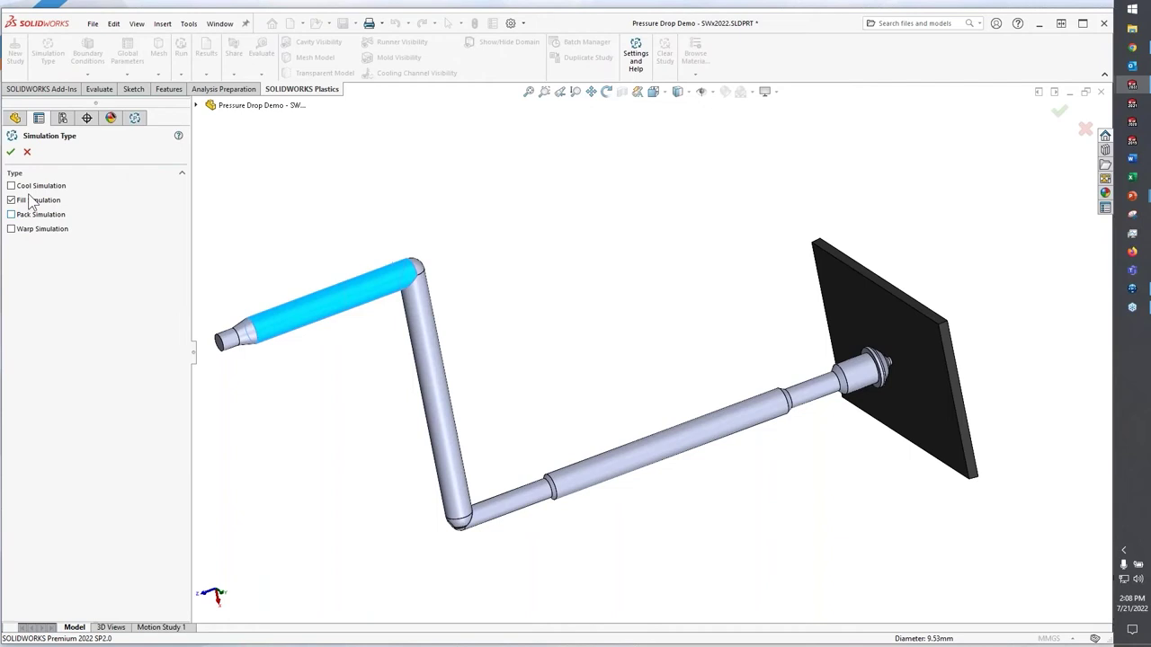
left_click(11, 151)
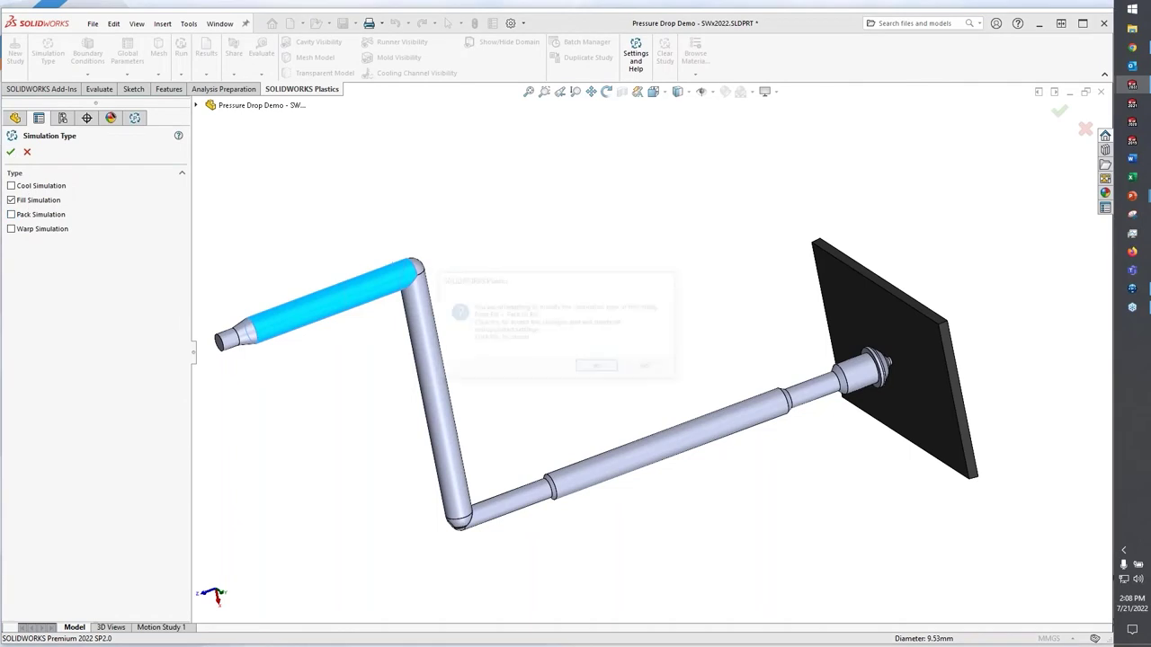
left_click(598, 367)
Step: Assign HOSTALEN PPT 1070 from the recently used materials to injection Unit 1
right_click(106, 183)
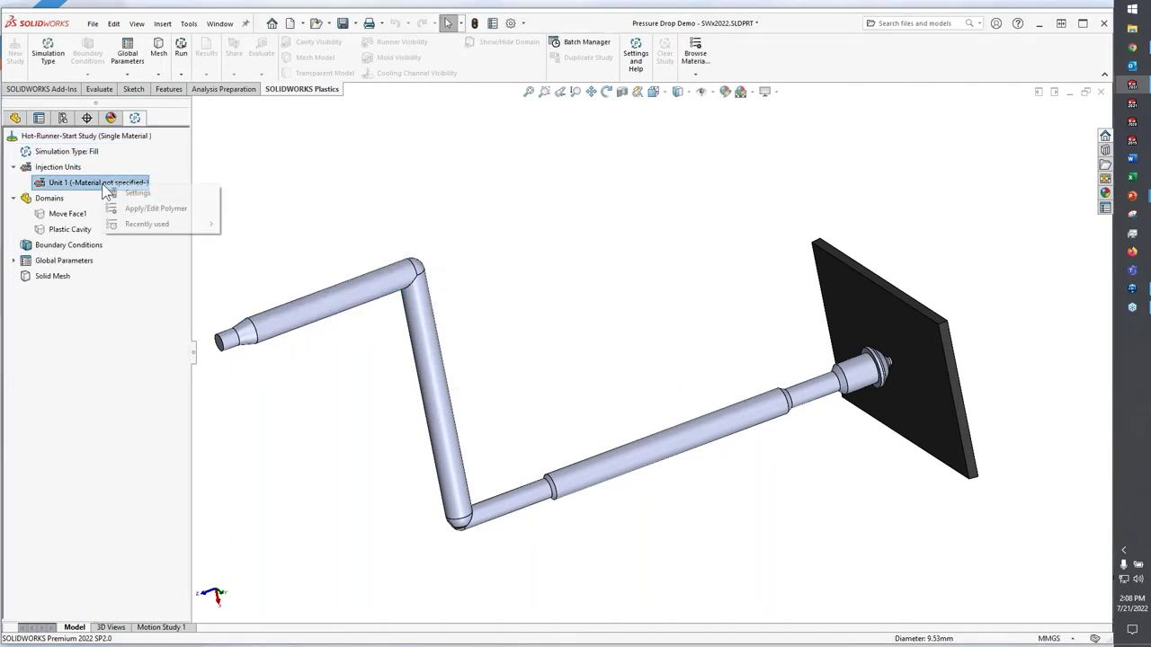
mouse_move(143, 227)
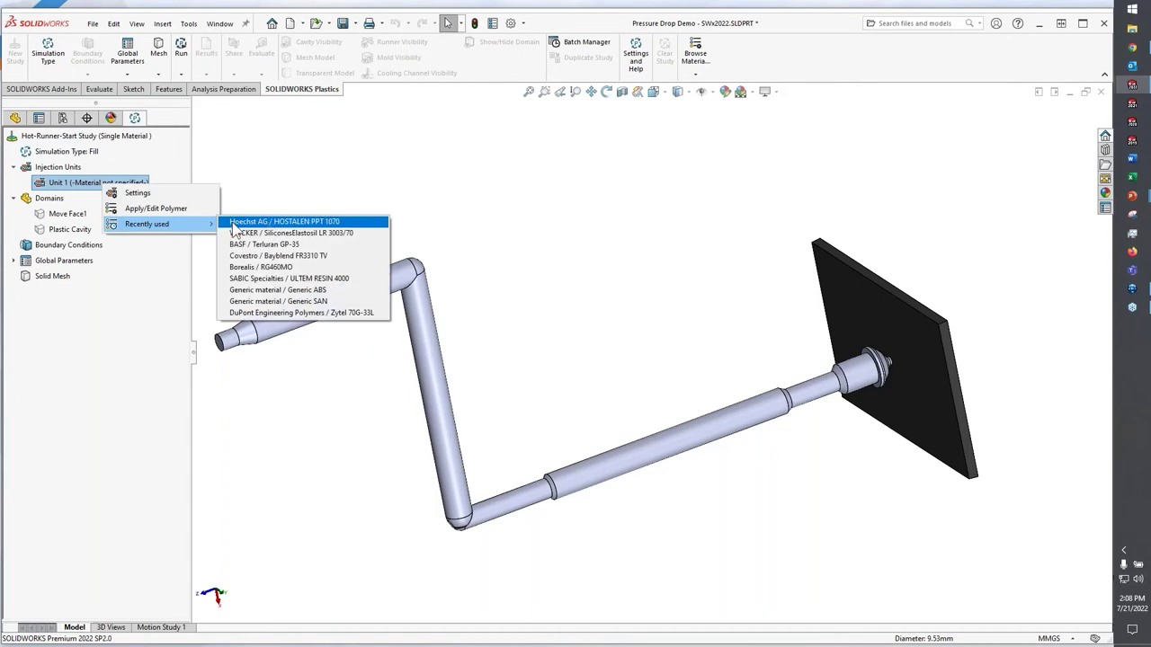
left_click(277, 222)
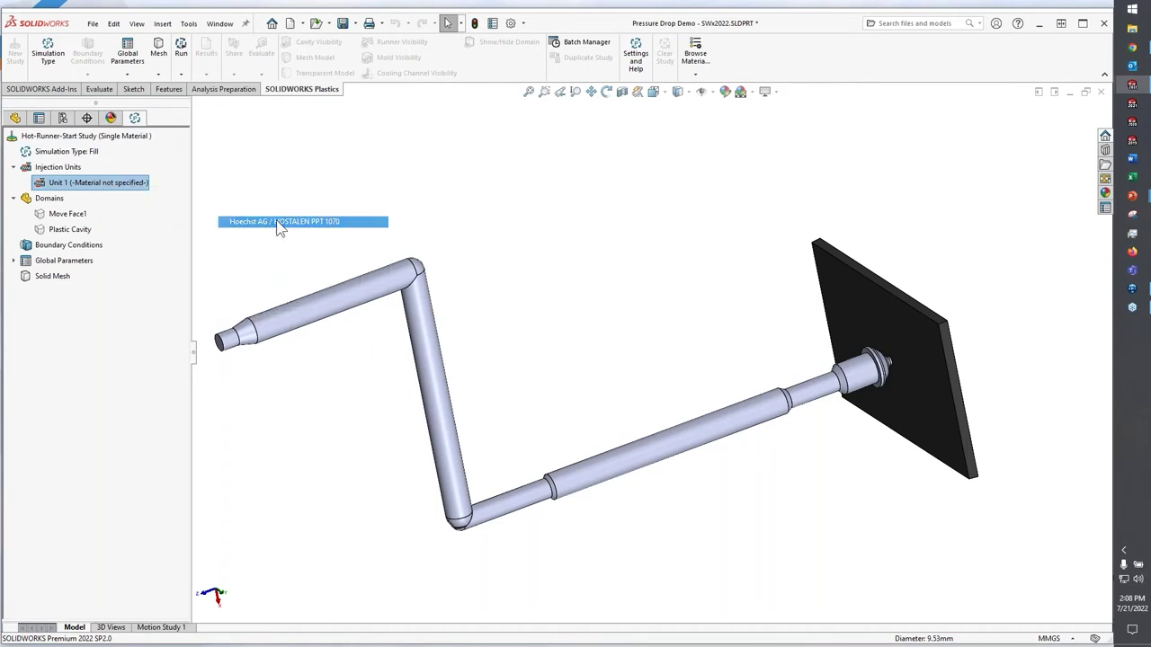
Step: Set Move Face1 as the runner domain
left_click(402, 167)
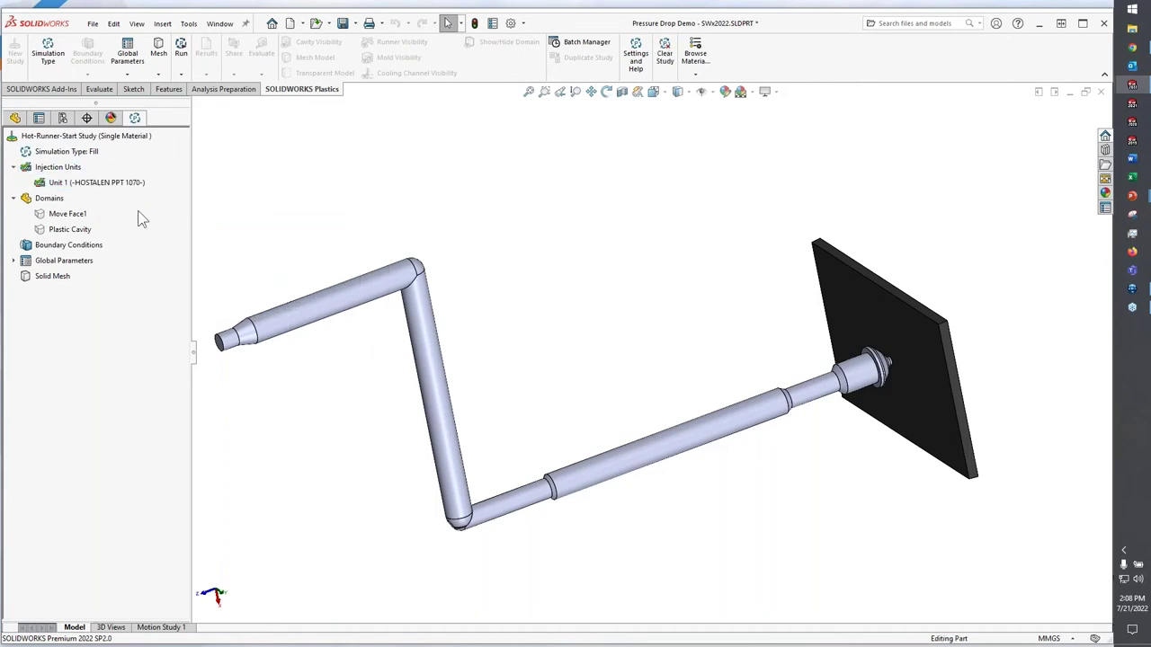
left_click(68, 214)
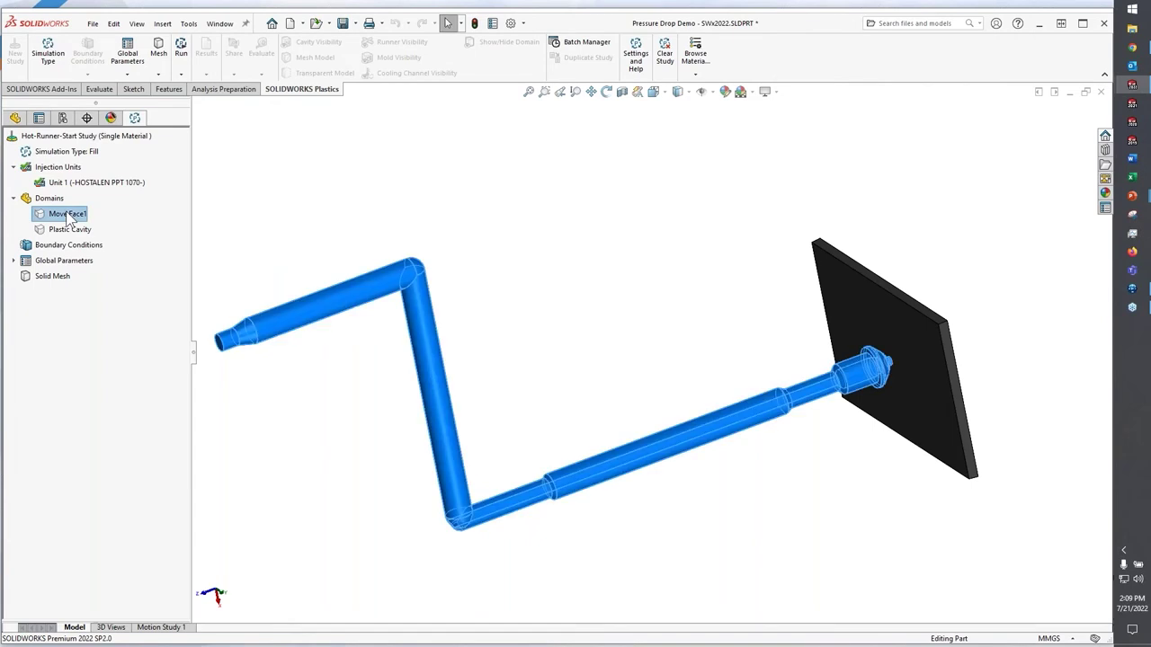
right_click(69, 216)
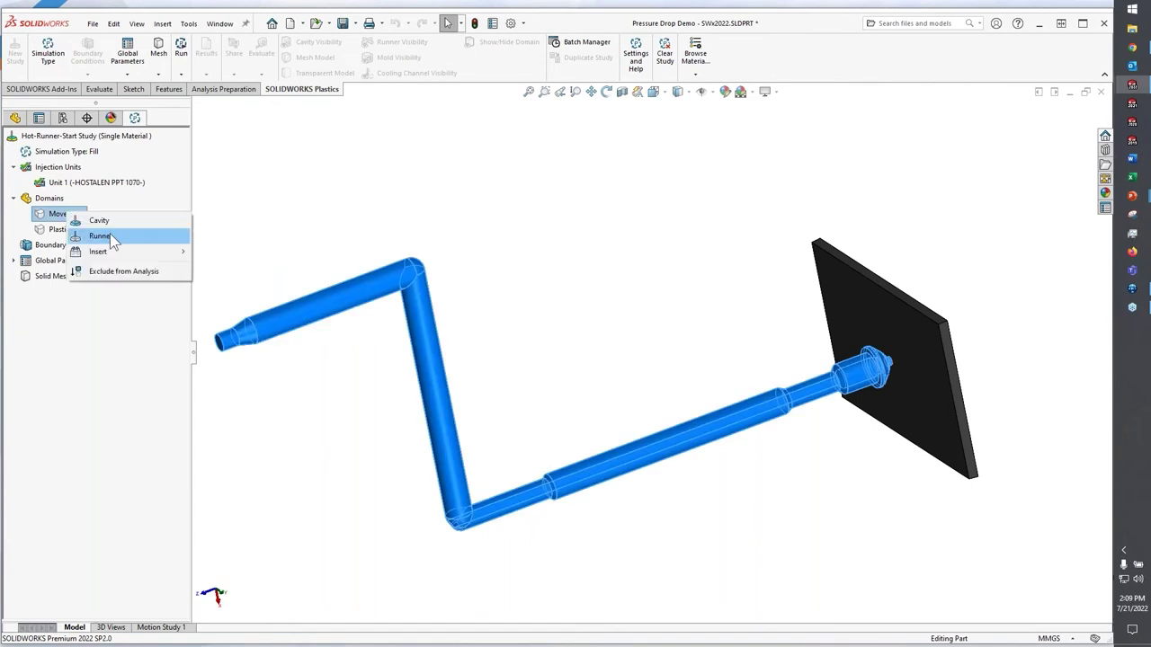
left_click(100, 236)
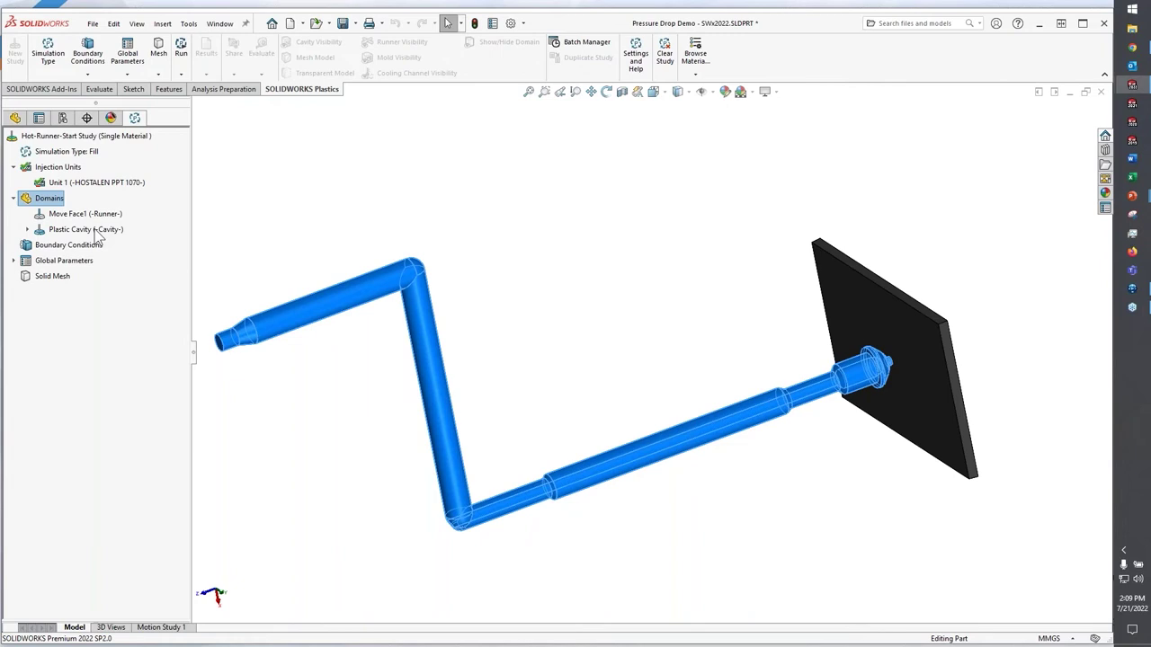
Step: Add Injection Location-1 on the runner's inlet end face at the nozzle
left_click(98, 233)
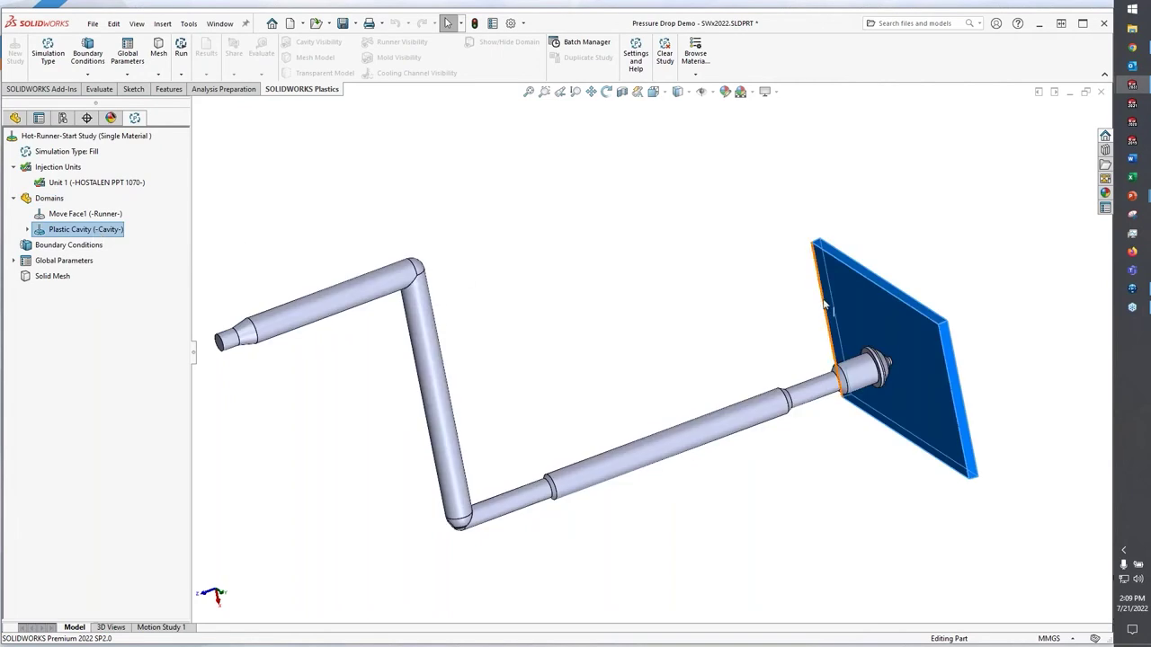
left_click(710, 268)
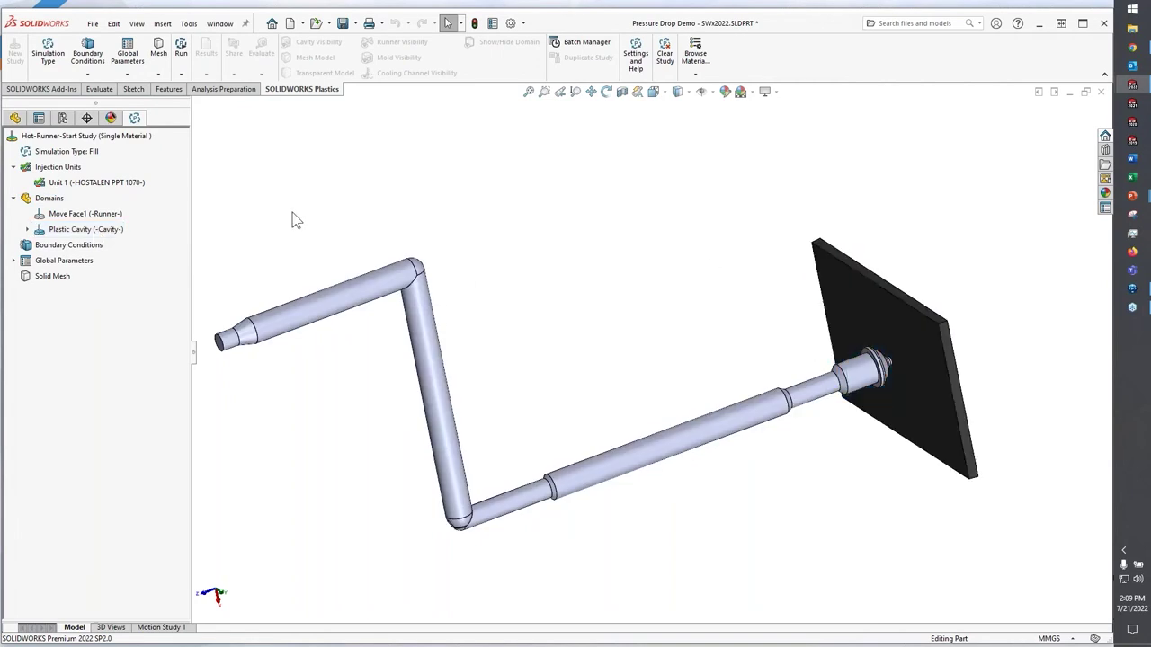
right_click(88, 252)
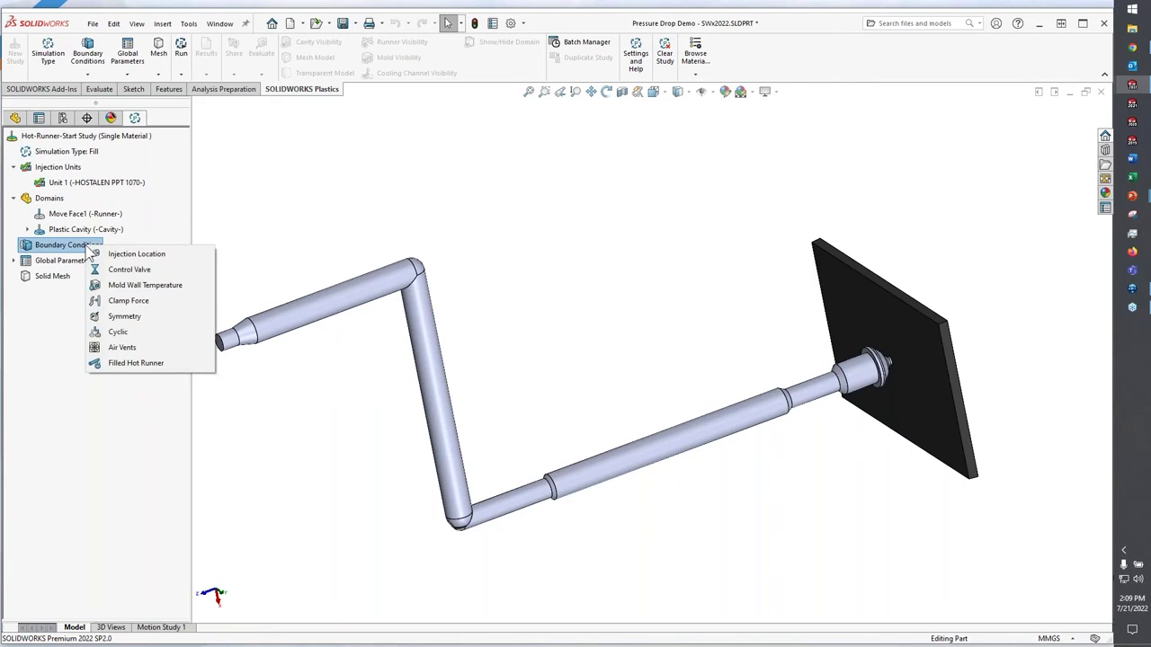
left_click(126, 256)
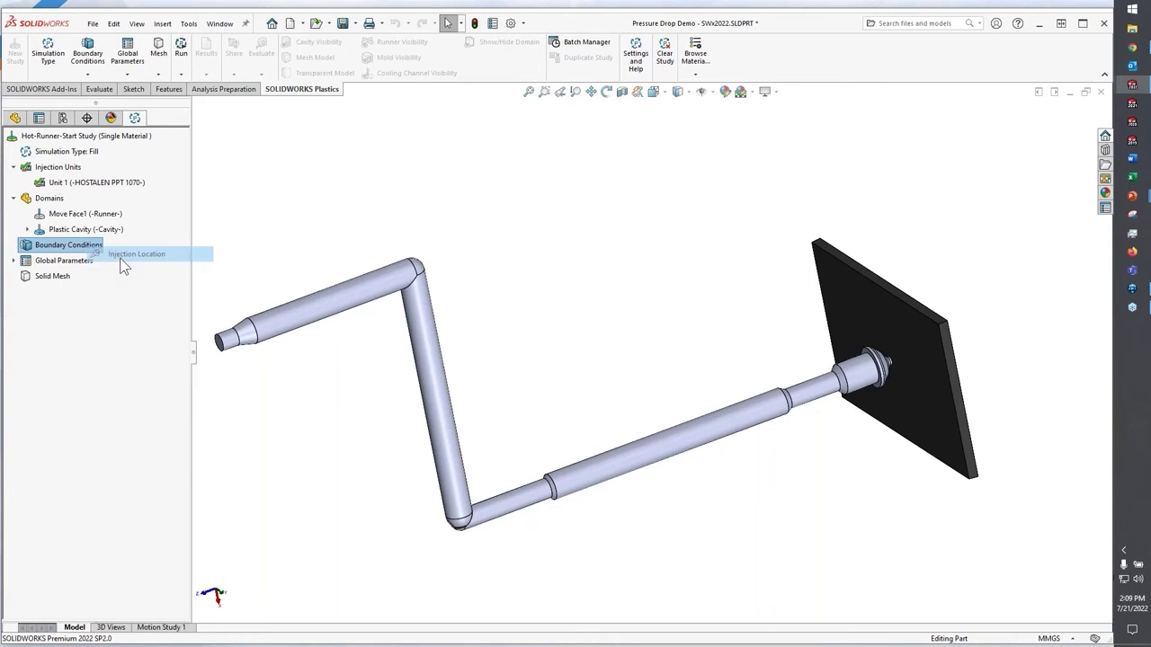
left_click(221, 349)
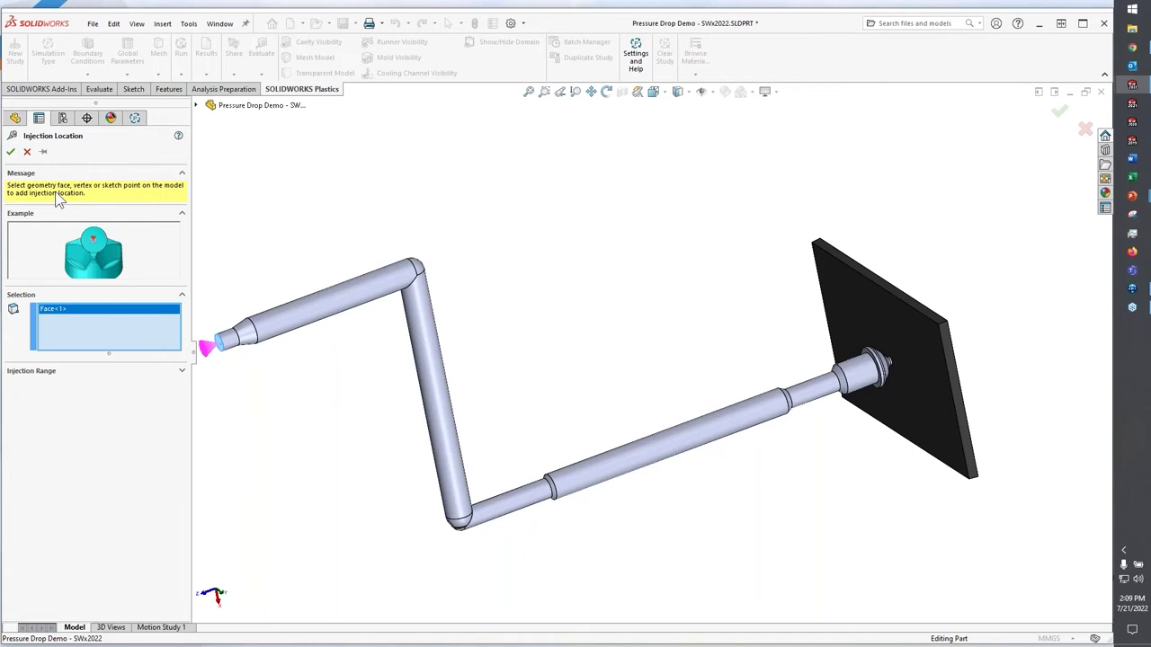
left_click(11, 151)
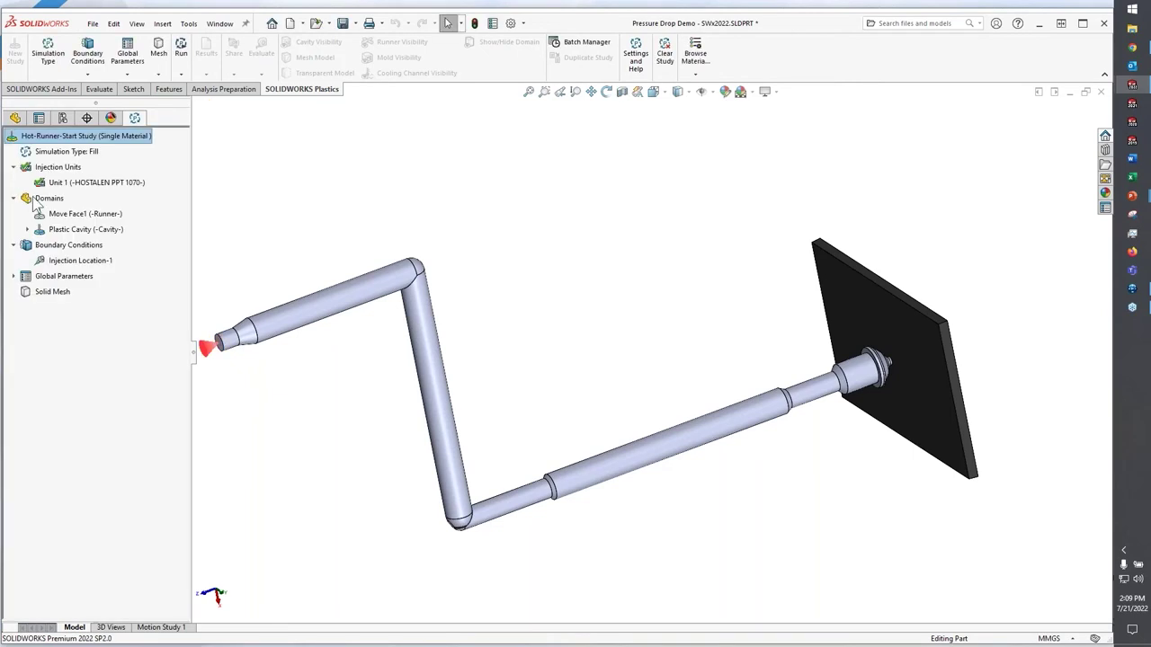
Step: Add Filled Hot Runner-1 at 230 °C applied to the Move Face1 runner body
right_click(57, 246)
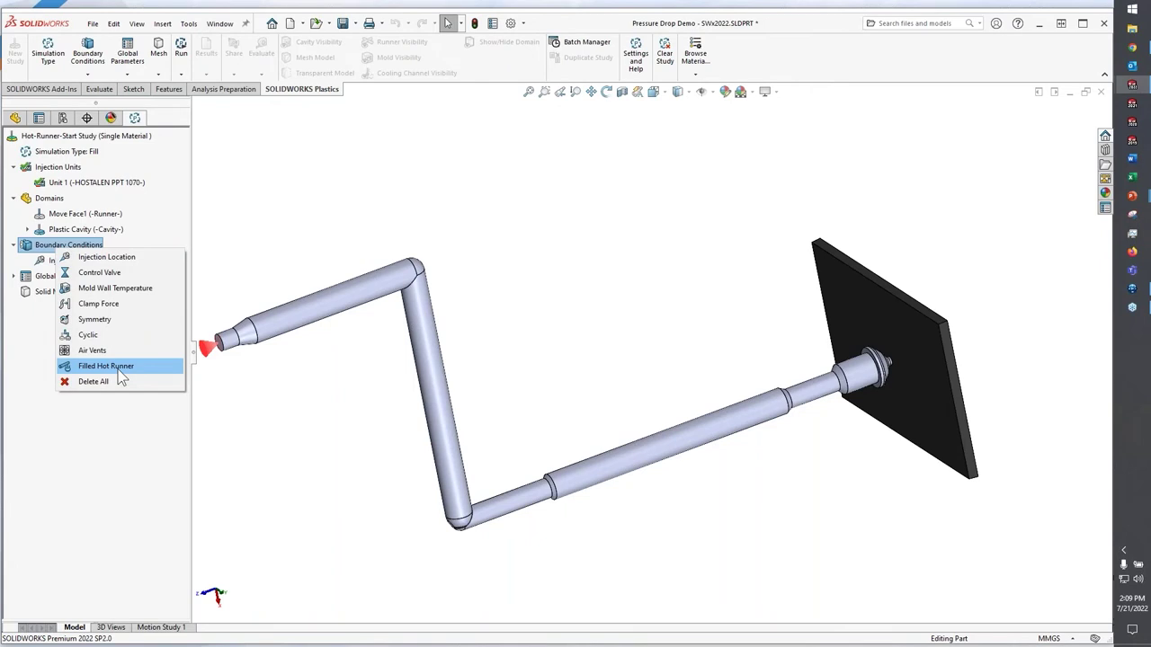
left_click(108, 367)
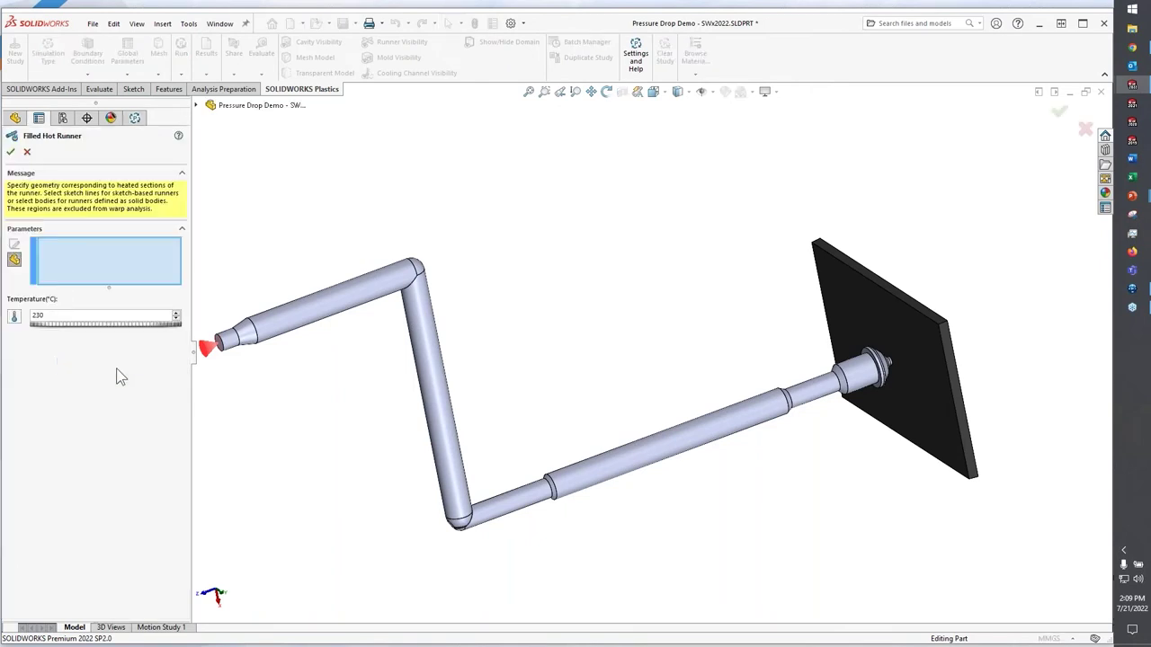
left_click(290, 319)
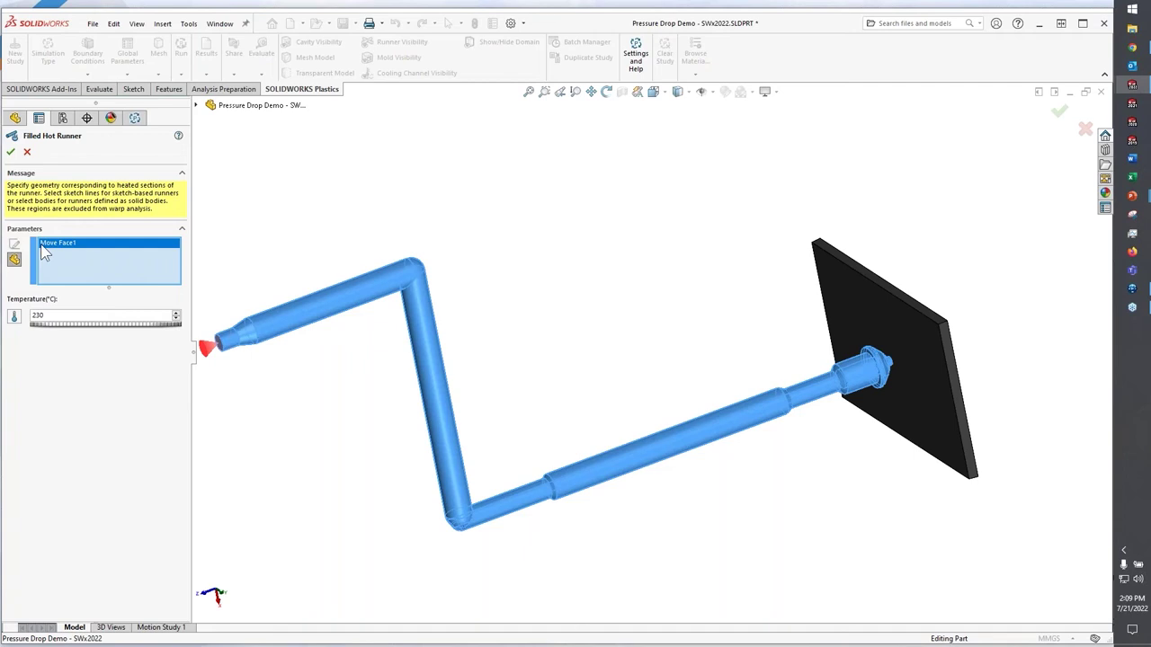
left_click(11, 152)
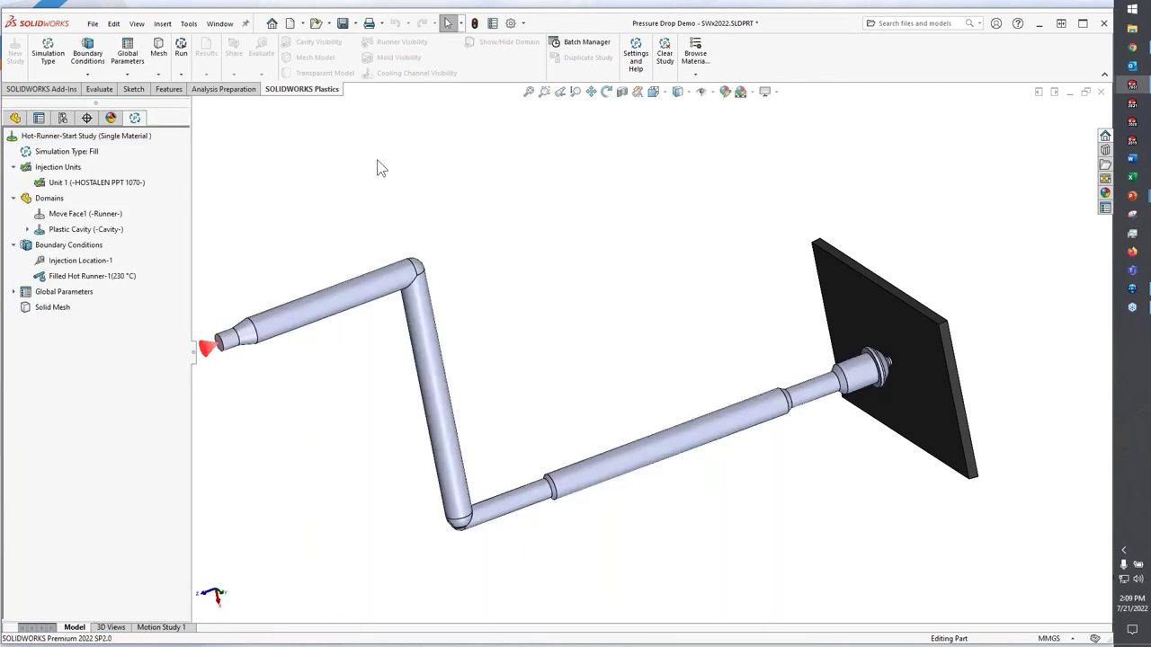
Step: Check the solid mesh options, then activate the Premium configuration in ConfigurationManager
right_click(56, 308)
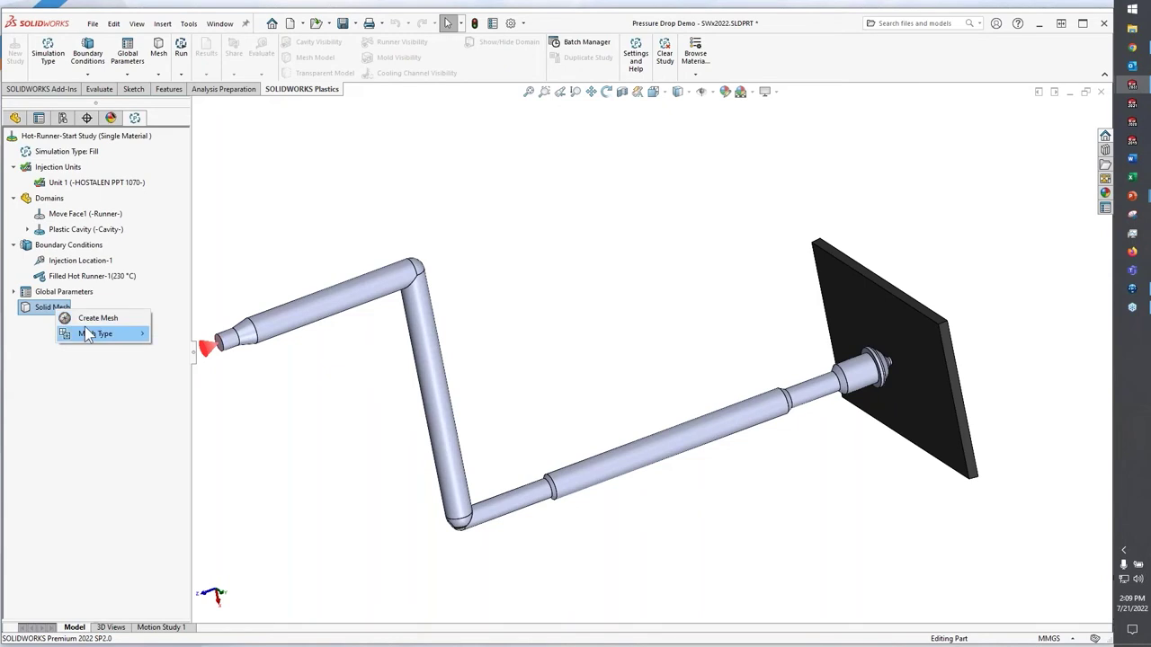
mouse_move(87, 334)
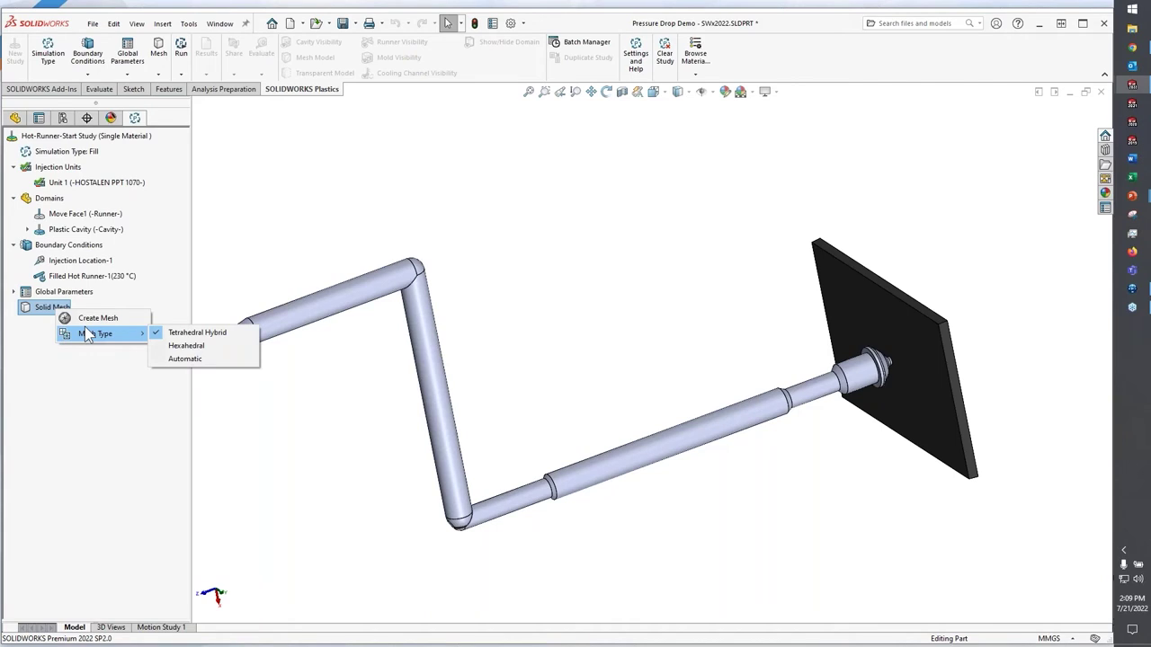
left_click(385, 217)
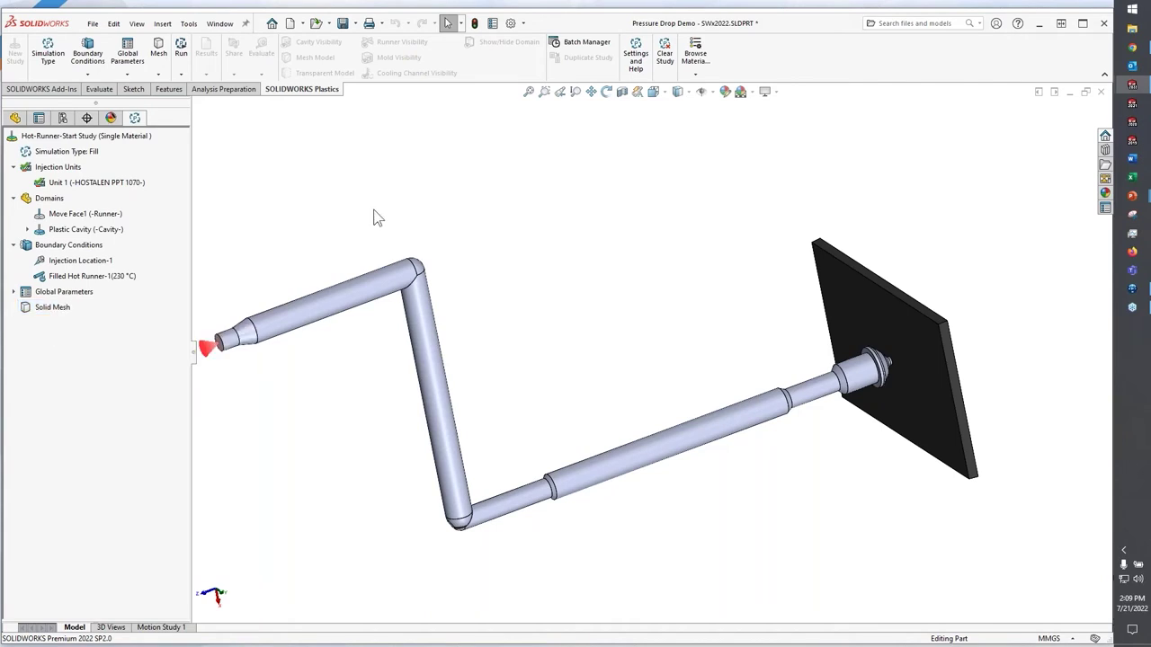
left_click(373, 291)
left_click(408, 147)
left_click(62, 118)
double_click(123, 184)
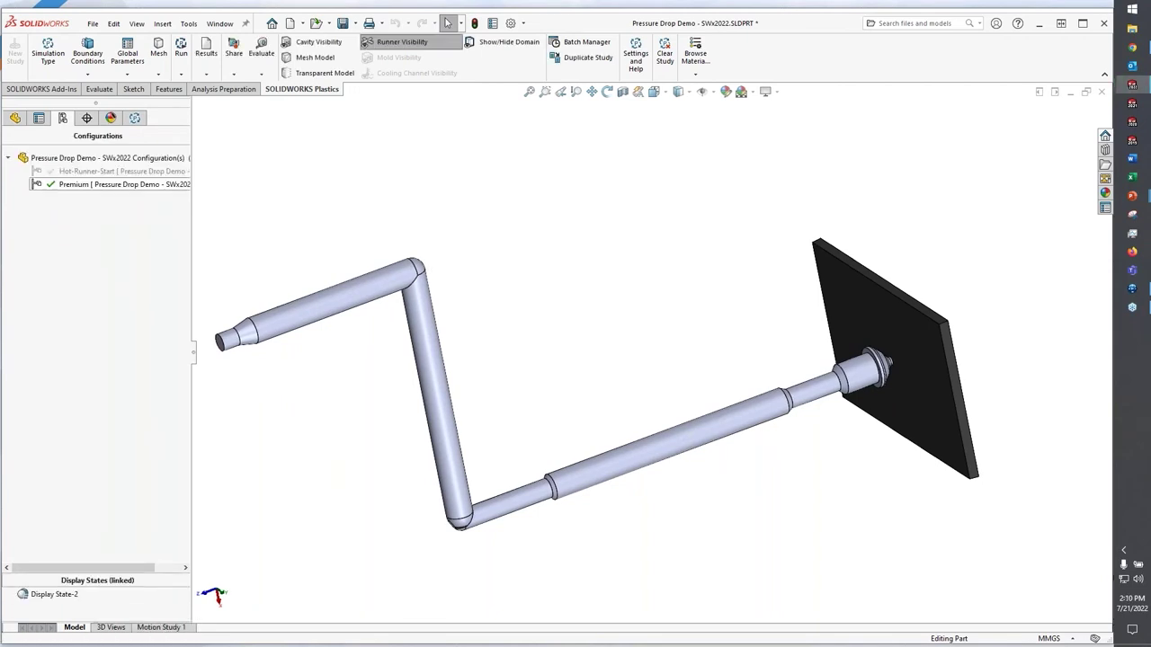
Step: Show the Fill Time result and replay the slowed filling animation over 3.1859 s
left_click(134, 118)
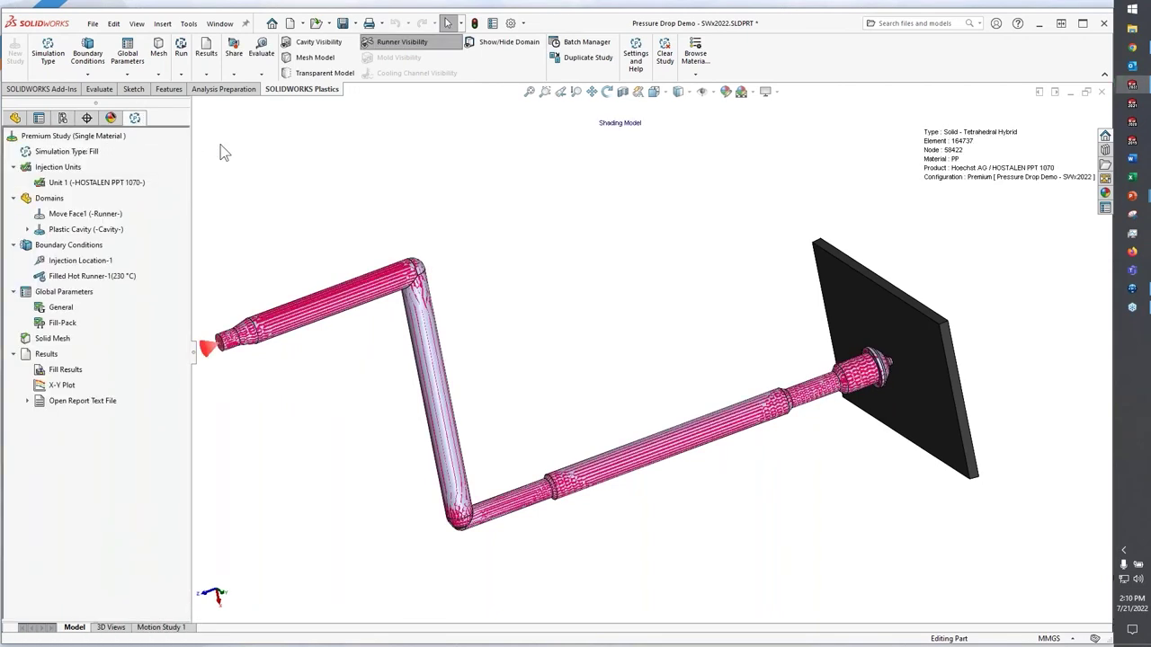
left_click(63, 370)
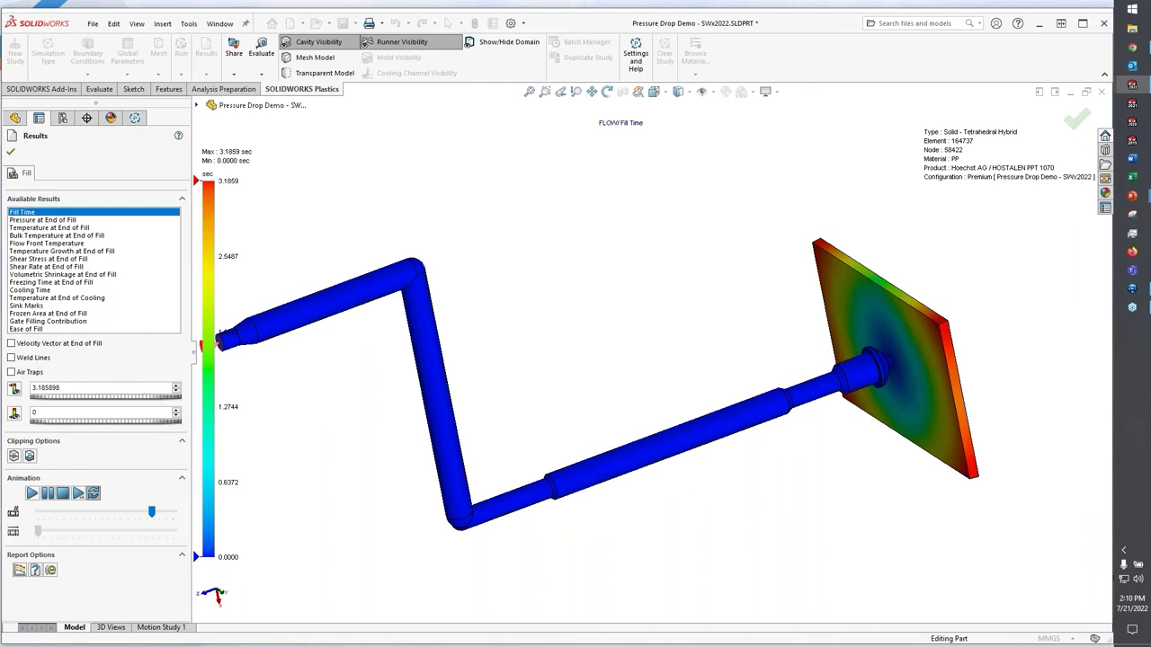
middle_click_drag(552, 252, 650, 285)
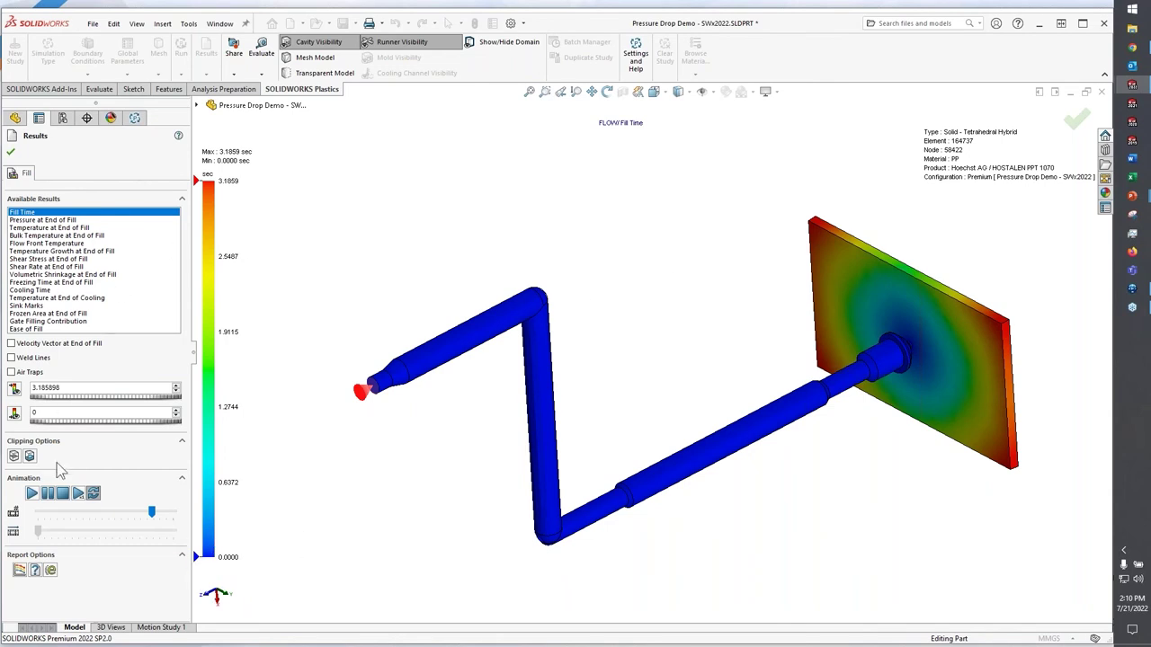
left_click_drag(150, 518, 115, 517)
left_click(32, 494)
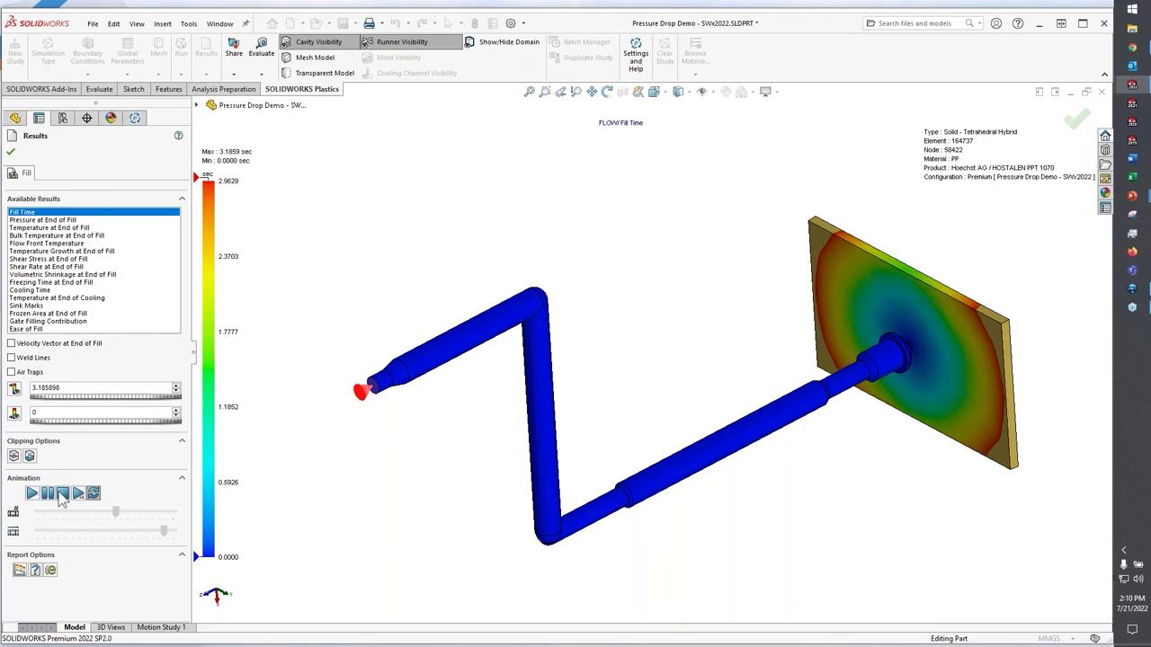
Step: Switch the plot to Pressure at End of Fill, from 16.32 MPa at the inlet to 0.10 MPa
left_click(51, 219)
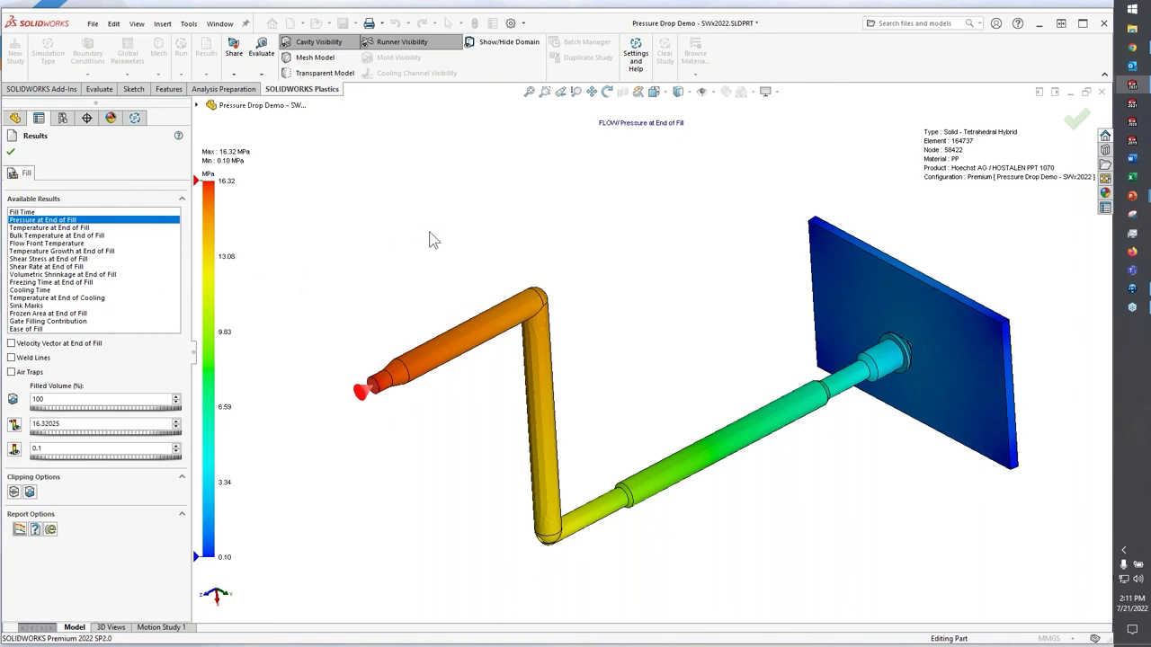
Step: Close the Results plot, preview Filled Hot Runner-1, and discard changes with Don't Save
left_click(11, 151)
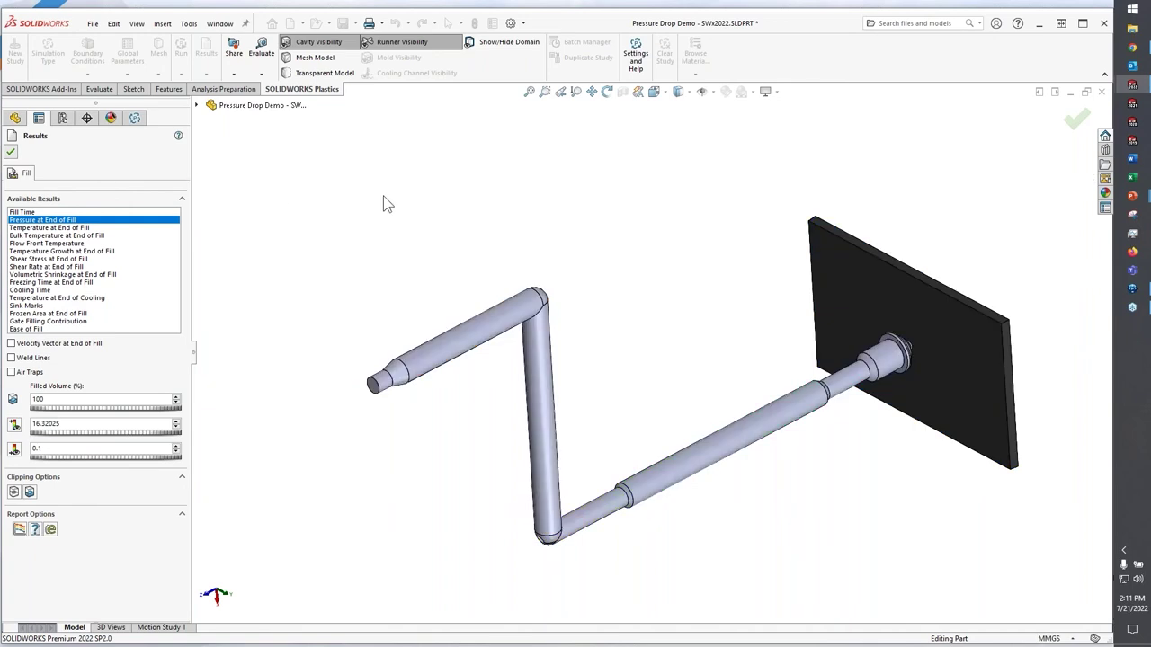
left_click(79, 279)
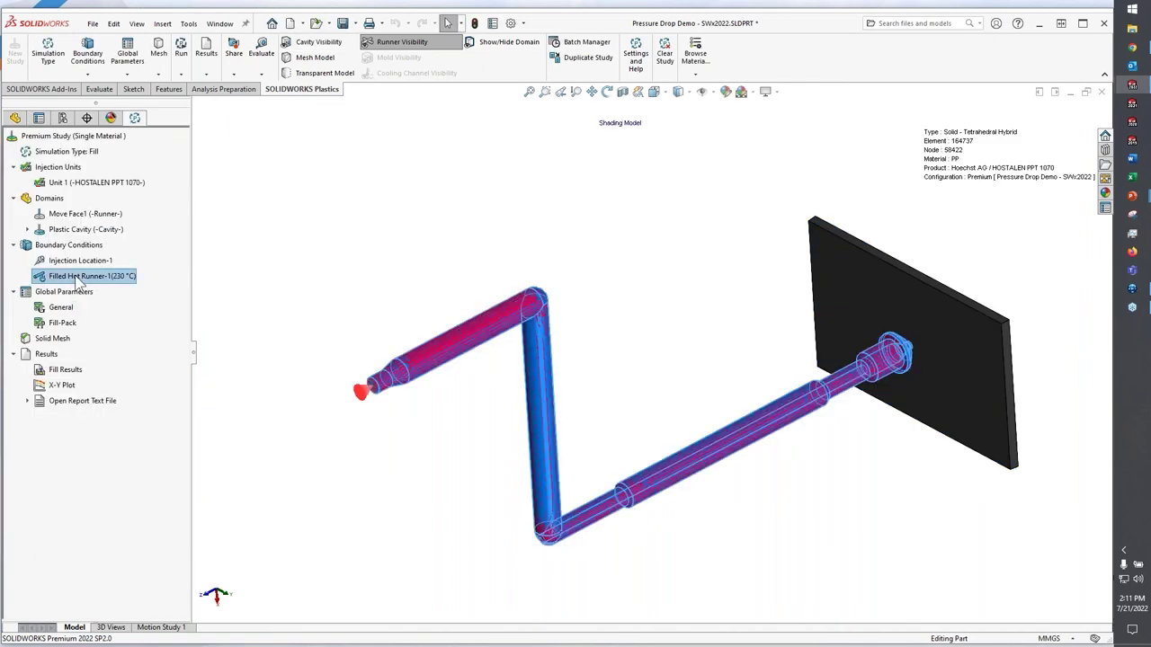
left_click(327, 253)
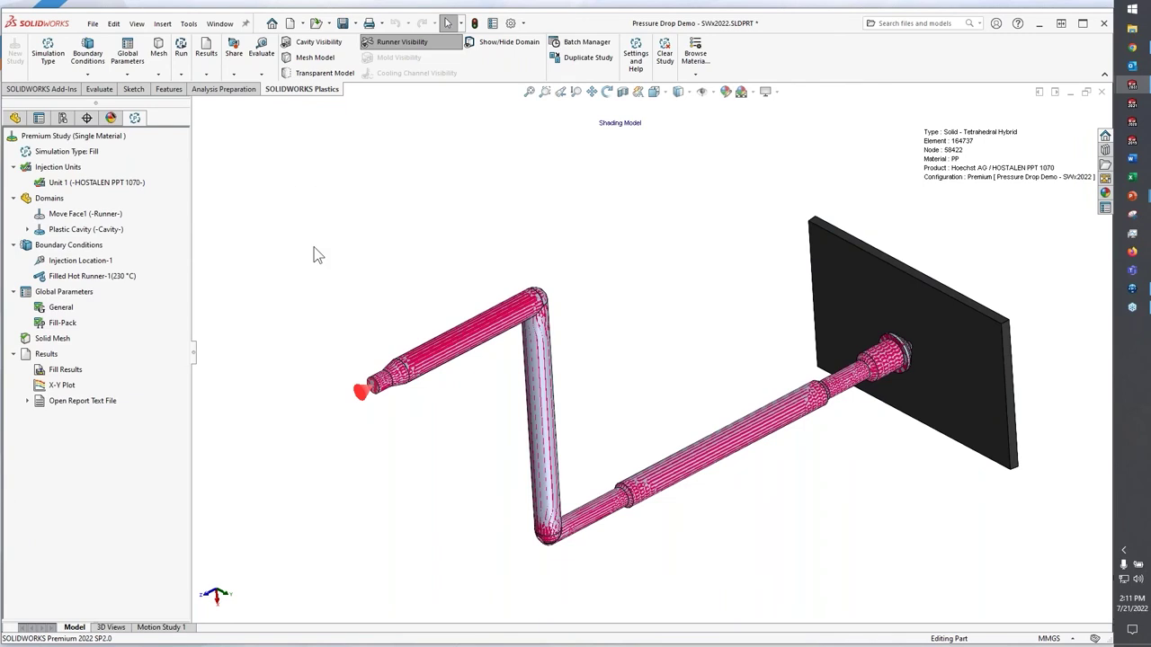
left_click(534, 342)
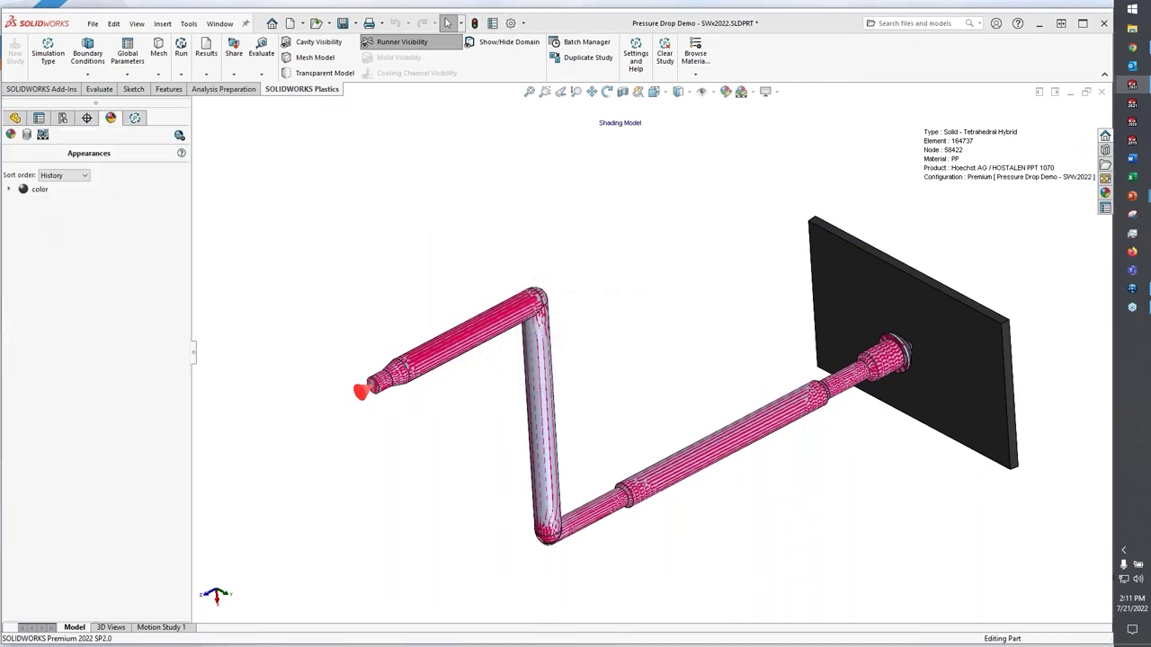